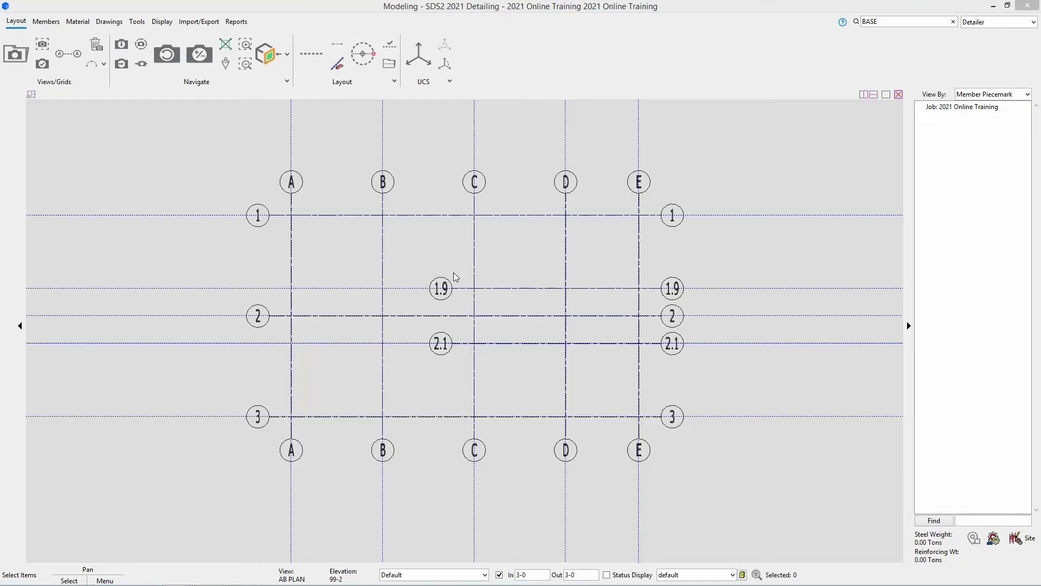
Step: Pin the Member Add Column command to quick access
{"action": "left_click", "coordinate": [124, 109]}
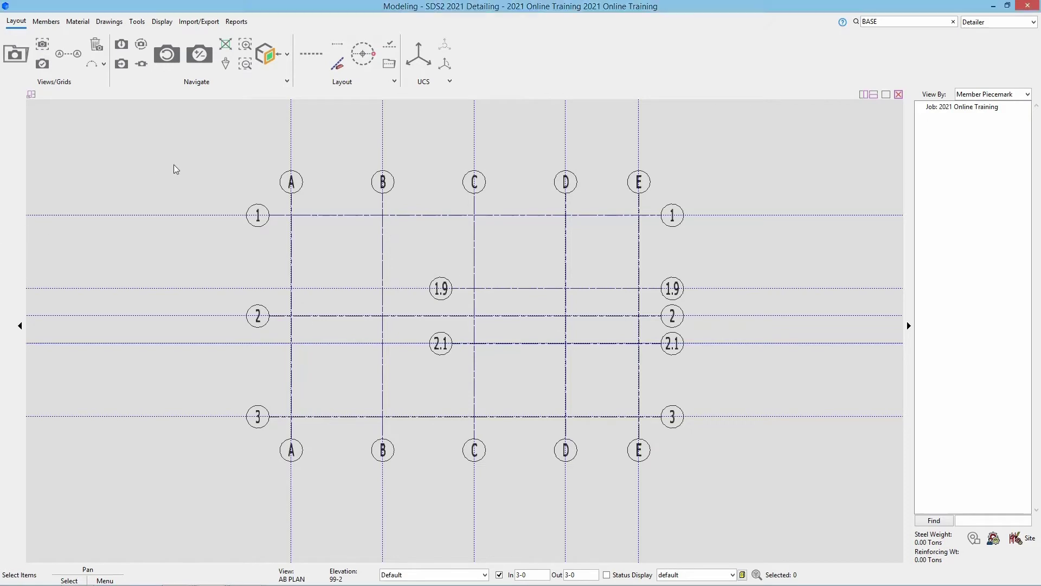
{"action": "left_click", "coordinate": [59, 24]}
{"action": "left_click", "coordinate": [82, 51]}
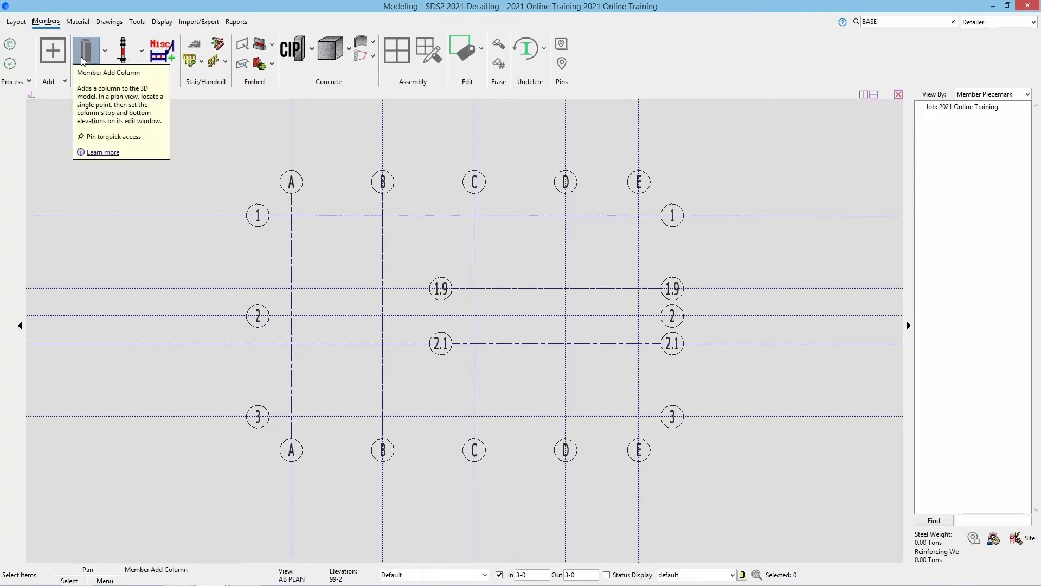
{"action": "left_click", "coordinate": [97, 139]}
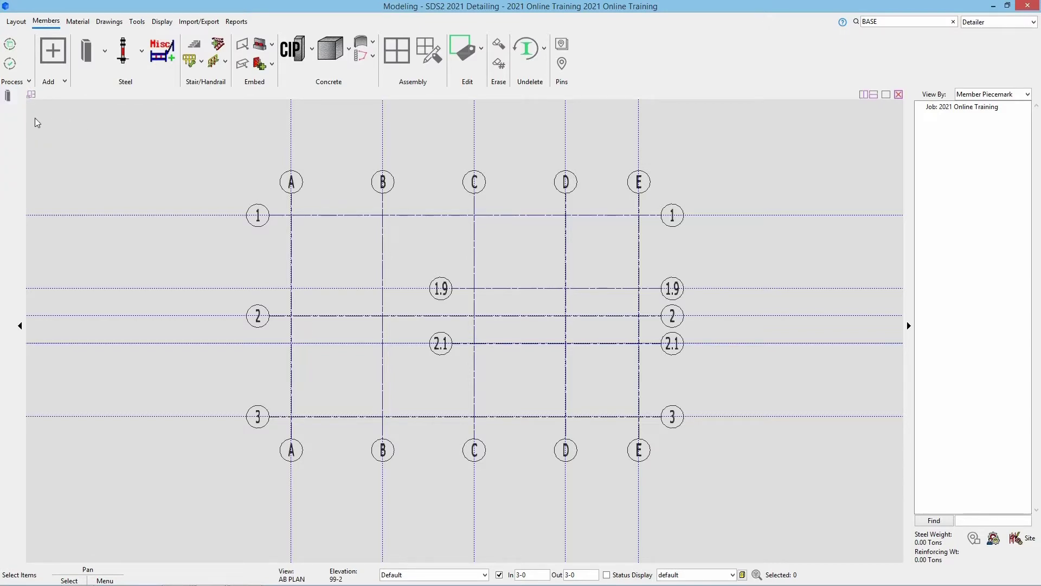
Step: Start adding a column and set its material to W10x49 from the wide flange sizes
{"action": "left_click", "coordinate": [9, 98]}
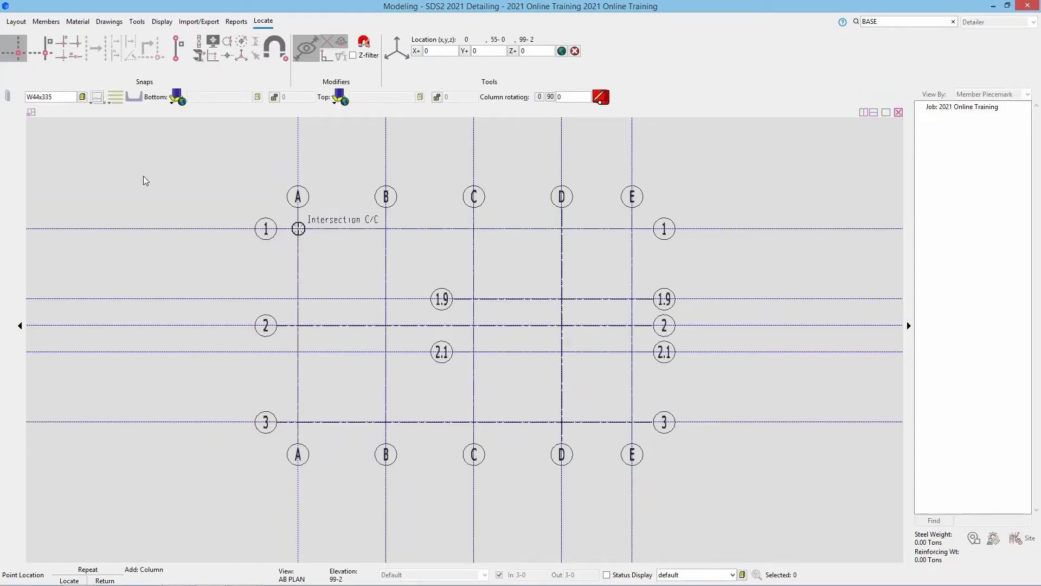
{"action": "left_click", "coordinate": [82, 97]}
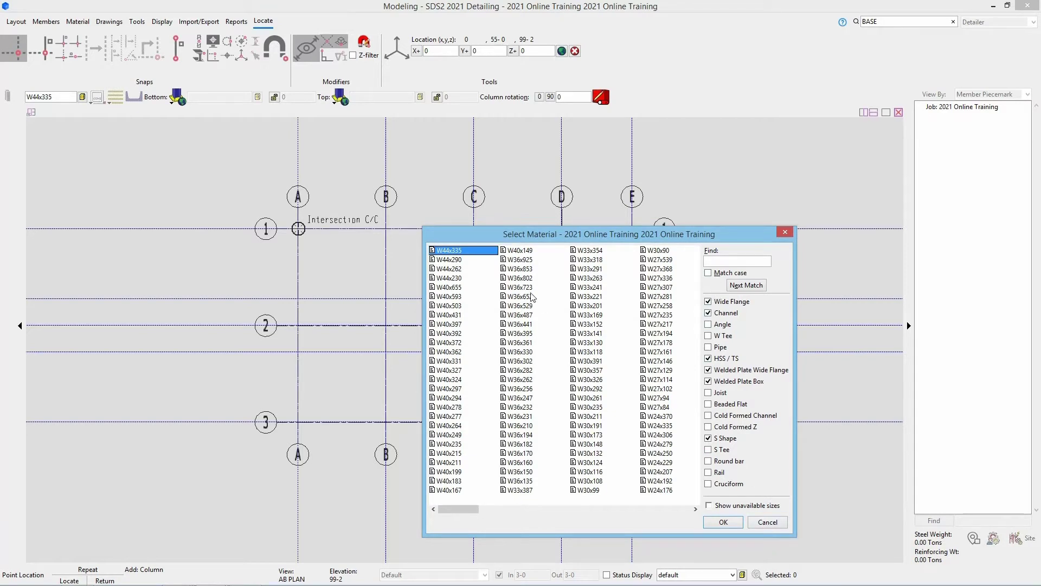
{"action": "left_click", "coordinate": [717, 263]}
{"action": "type", "text": "W10"}
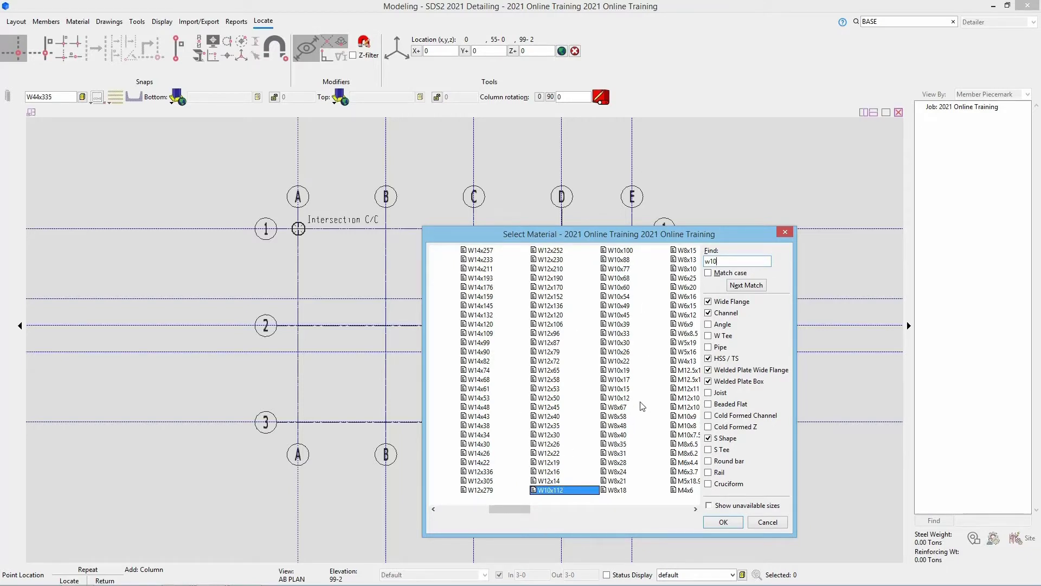
{"action": "left_click", "coordinate": [625, 306]}
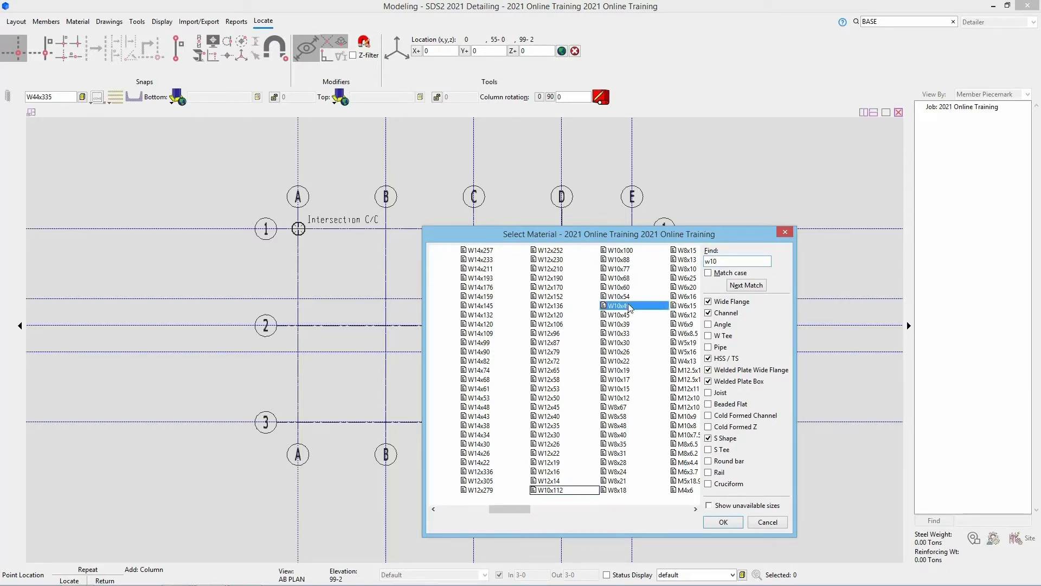
{"action": "left_click", "coordinate": [724, 523]}
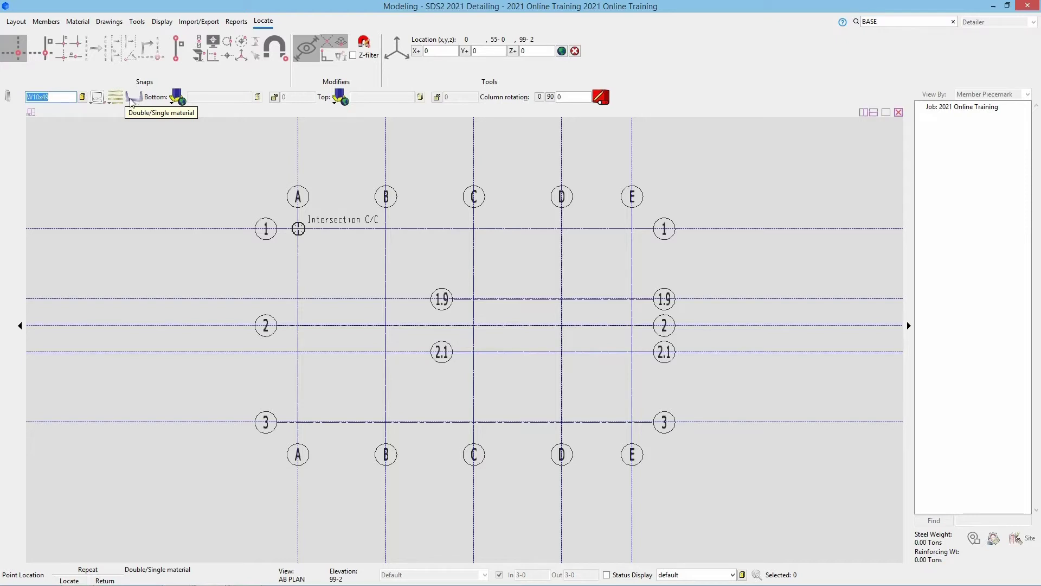
Step: Set the column's bottom connection to a scheduled base plate, using schedule number 1 (bp1)
{"action": "left_click", "coordinate": [175, 103]}
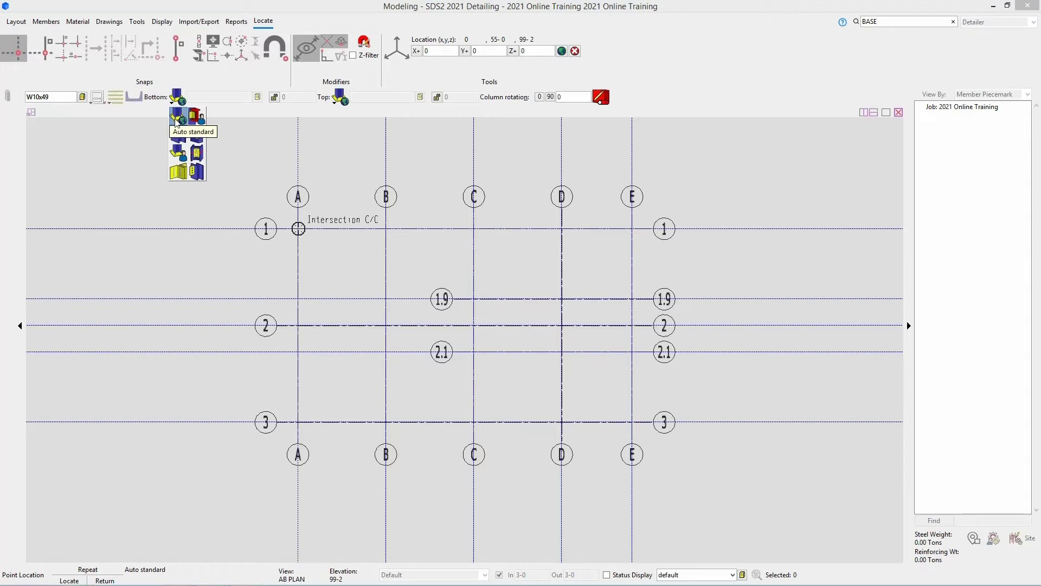
{"action": "left_click", "coordinate": [182, 161]}
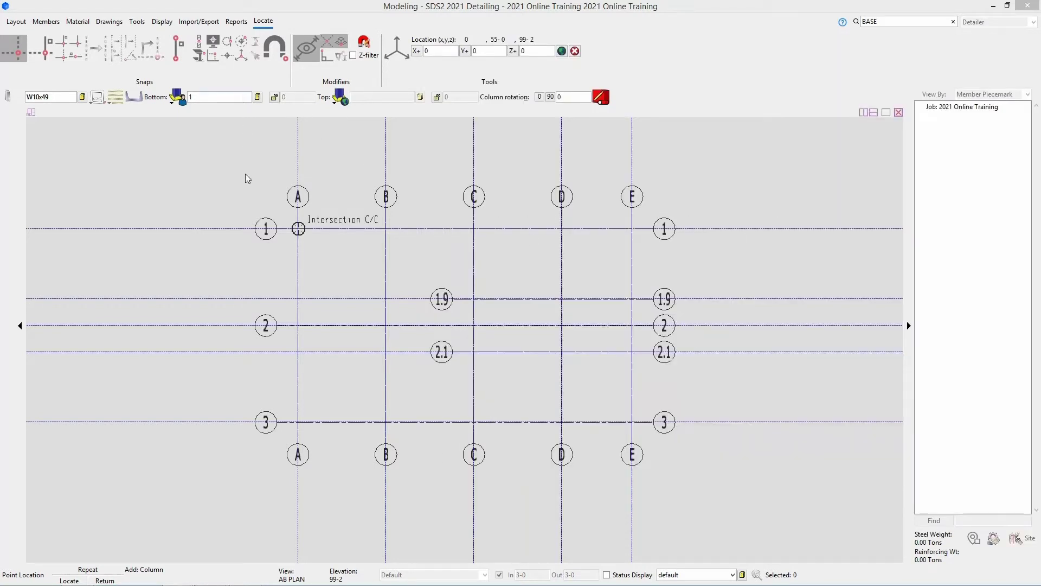
{"action": "left_click", "coordinate": [258, 97]}
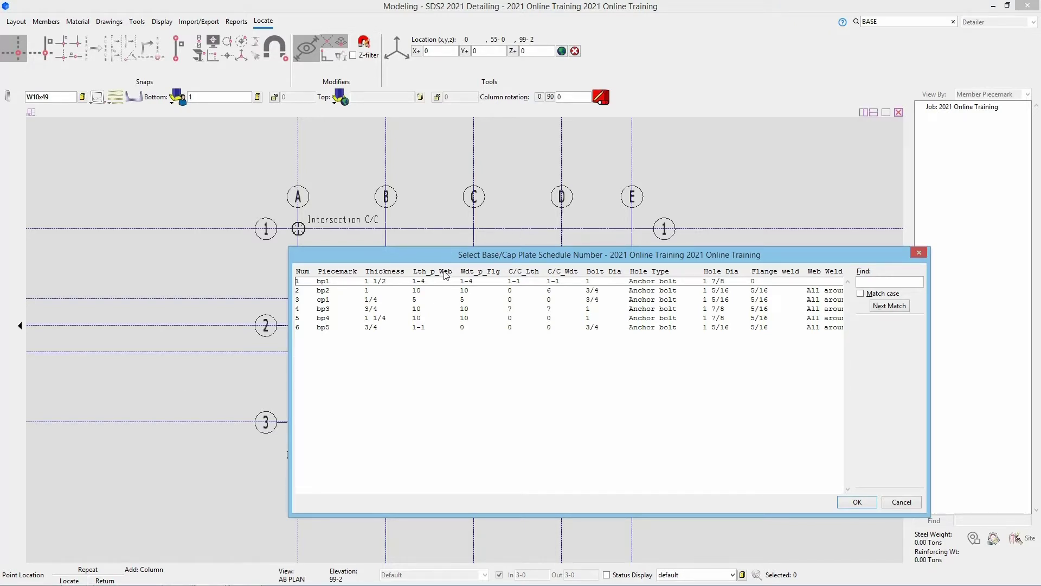
{"action": "left_click", "coordinate": [362, 283]}
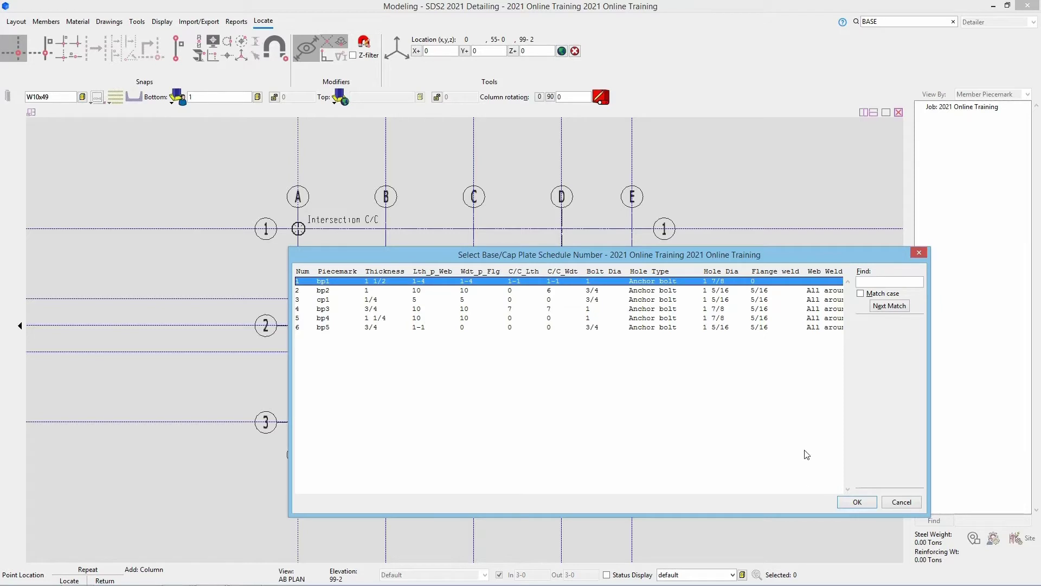
{"action": "left_click", "coordinate": [861, 504]}
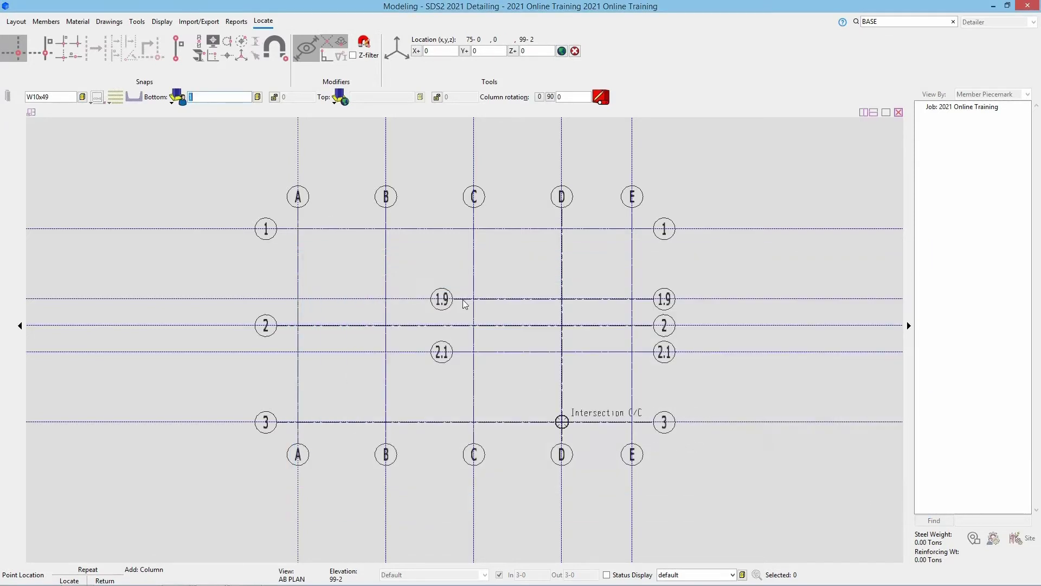
Step: Lock the column's bottom elevation at 99-2 and its top elevation at 126-0 per the roof framing plan
{"action": "left_click", "coordinate": [274, 97]}
{"action": "type", "text": "99-2"}
{"action": "left_click", "coordinate": [437, 97]}
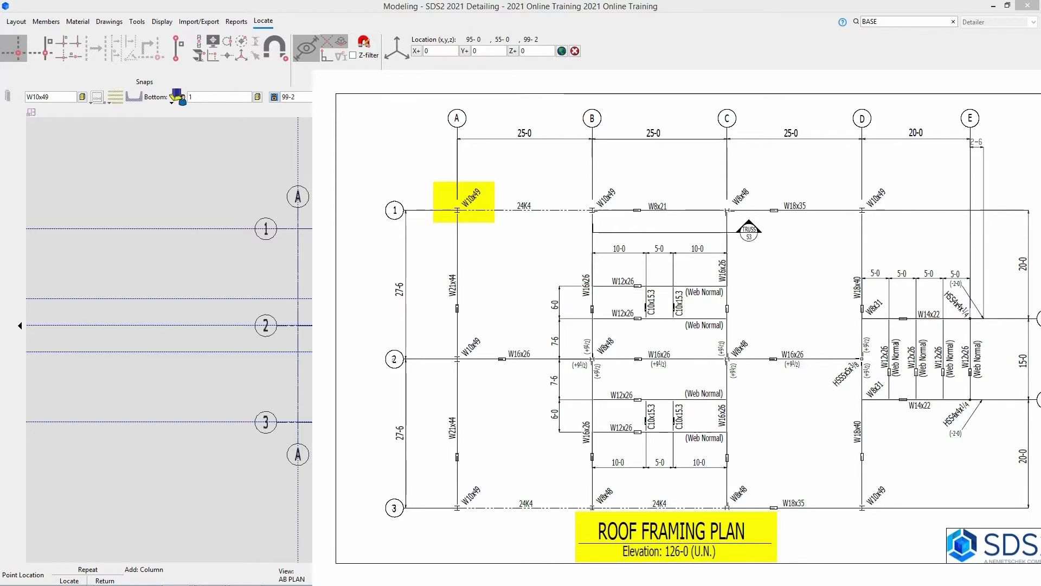
{"action": "key", "text": "alt+Tab"}
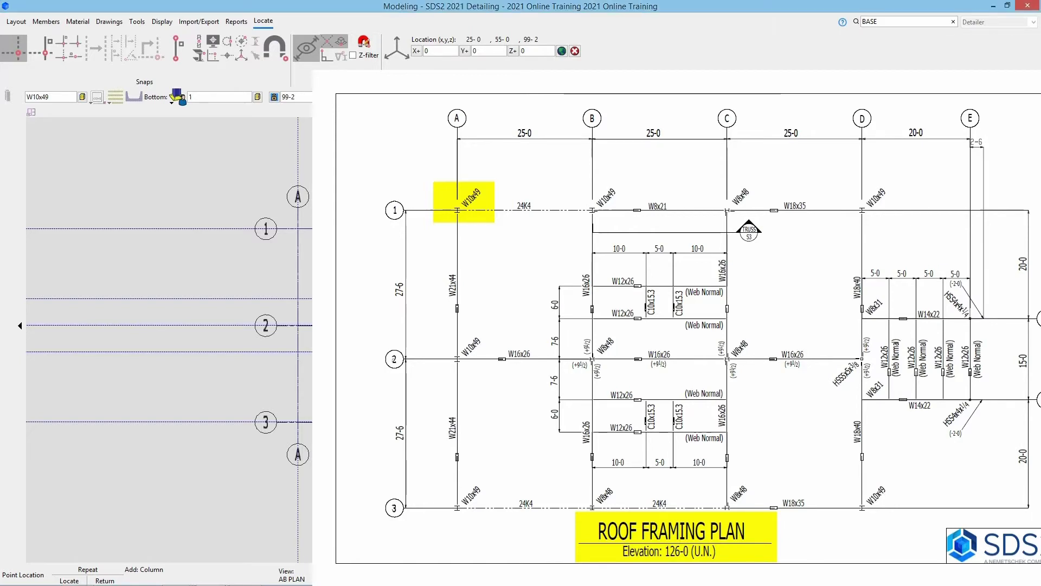
{"action": "type", "text": "126-0"}
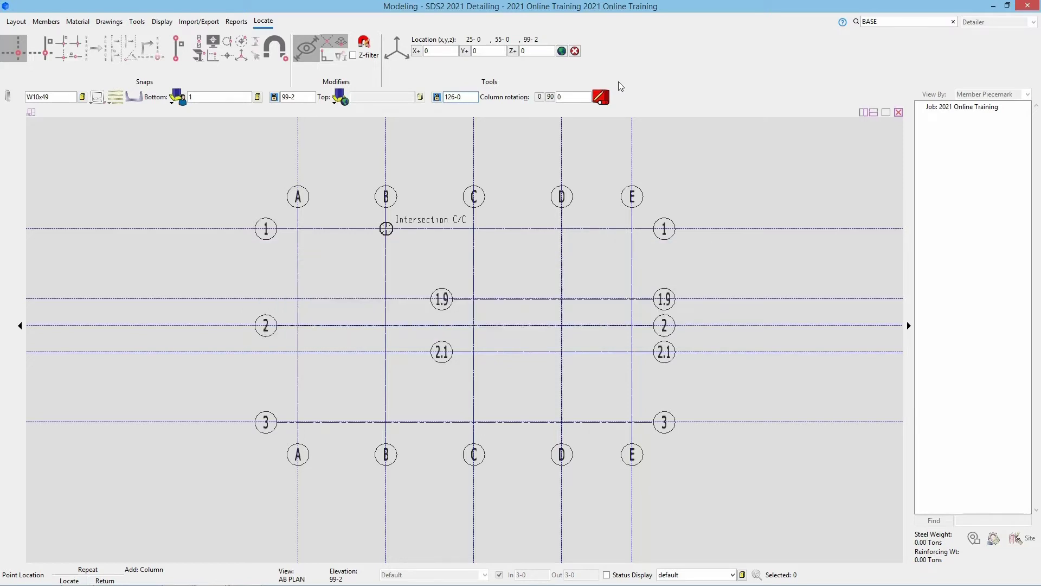
Step: Set the column rotation to 90 and place the W10x49 column at the intersection of grids A and 1
{"action": "left_click", "coordinate": [552, 97]}
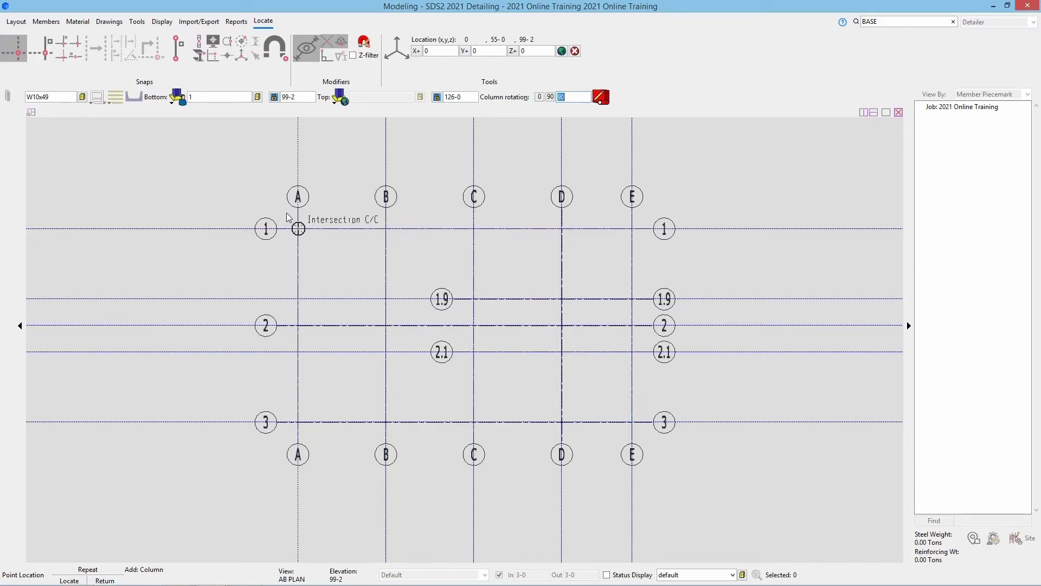
{"action": "left_click", "coordinate": [298, 229]}
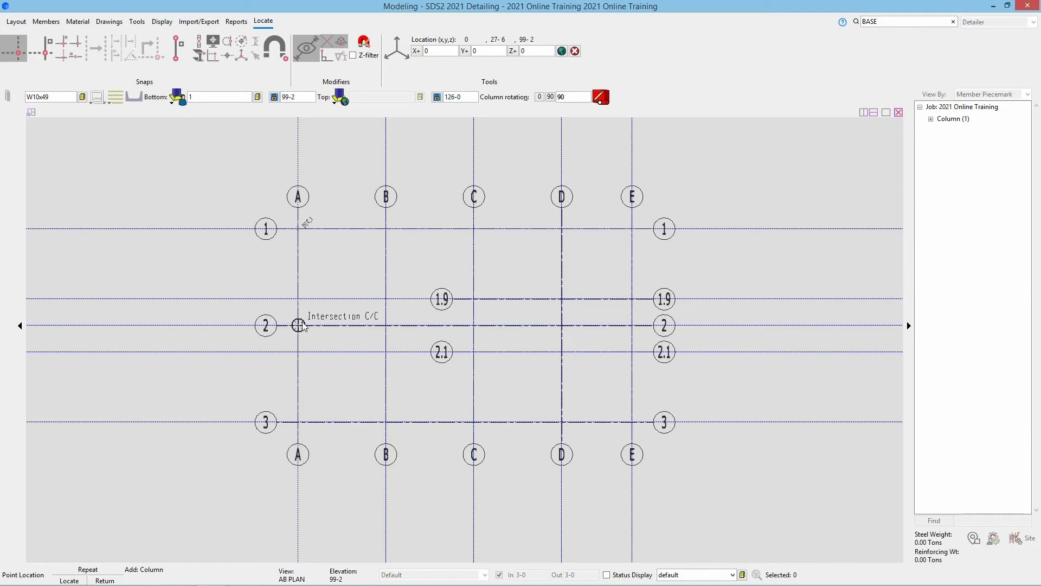
{"action": "scroll", "coordinate": [288, 220], "scroll_direction": "up", "scroll_amount": 5}
{"action": "scroll", "coordinate": [285, 265], "scroll_direction": "up", "scroll_amount": 5}
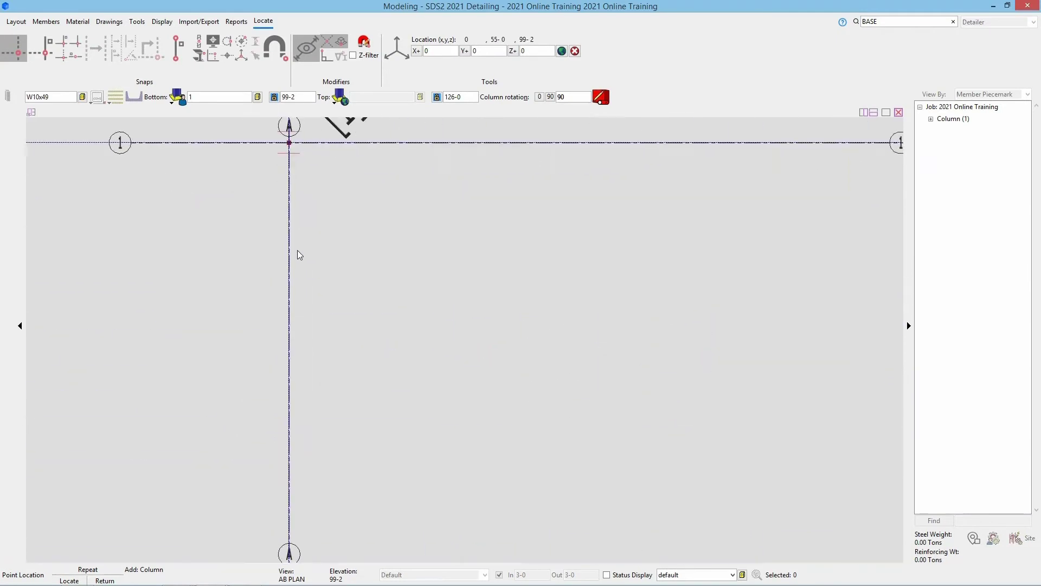
Step: Place W10x49 columns on grid A at its intersections with grids 2 and 3
{"action": "scroll", "coordinate": [411, 348], "scroll_direction": "down", "scroll_amount": 1}
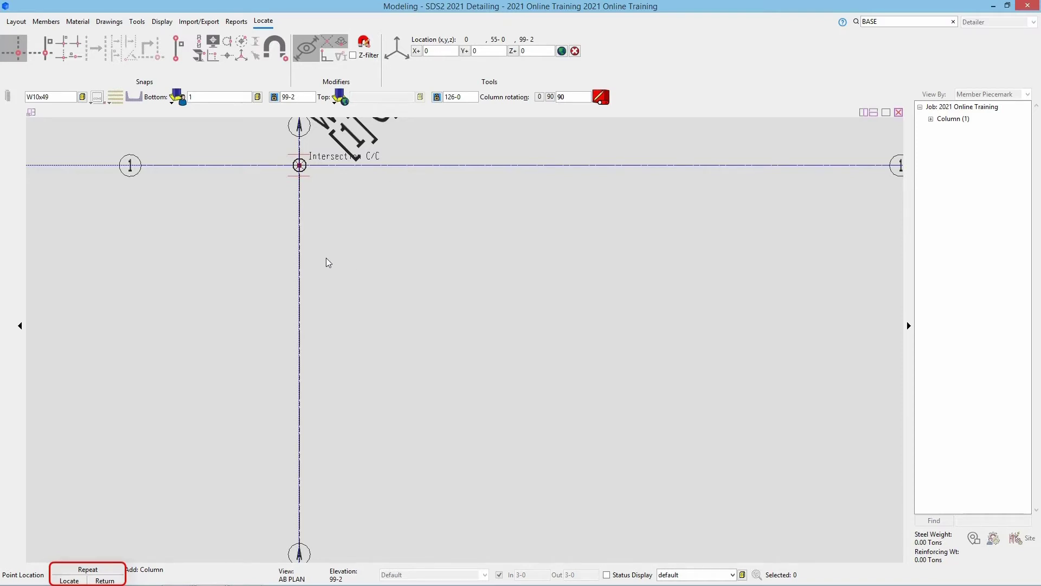
{"action": "scroll", "coordinate": [327, 260], "scroll_direction": "down", "scroll_amount": 1}
{"action": "scroll", "coordinate": [353, 217], "scroll_direction": "down", "scroll_amount": 3}
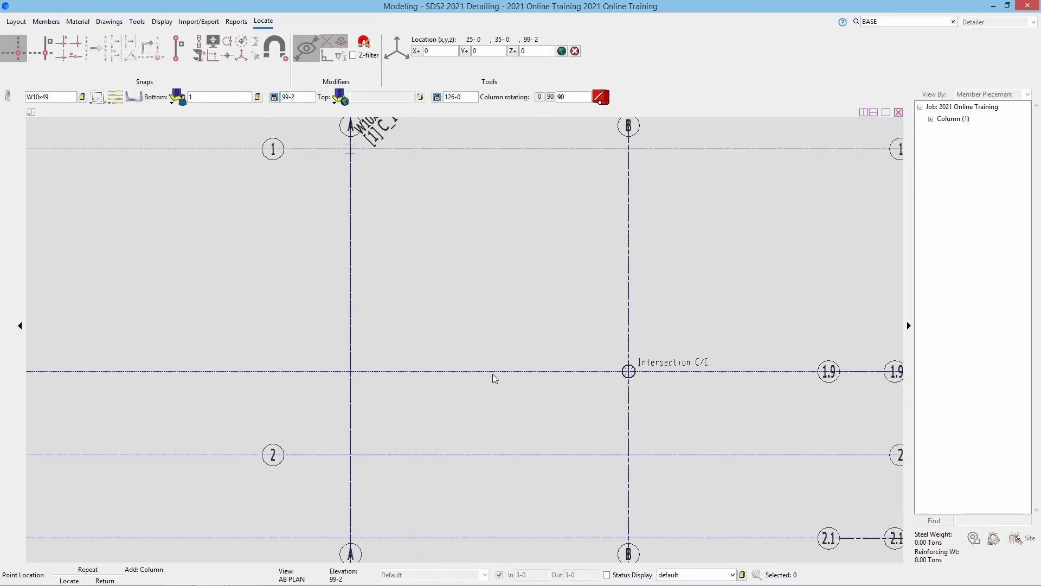
{"action": "left_click", "coordinate": [352, 454]}
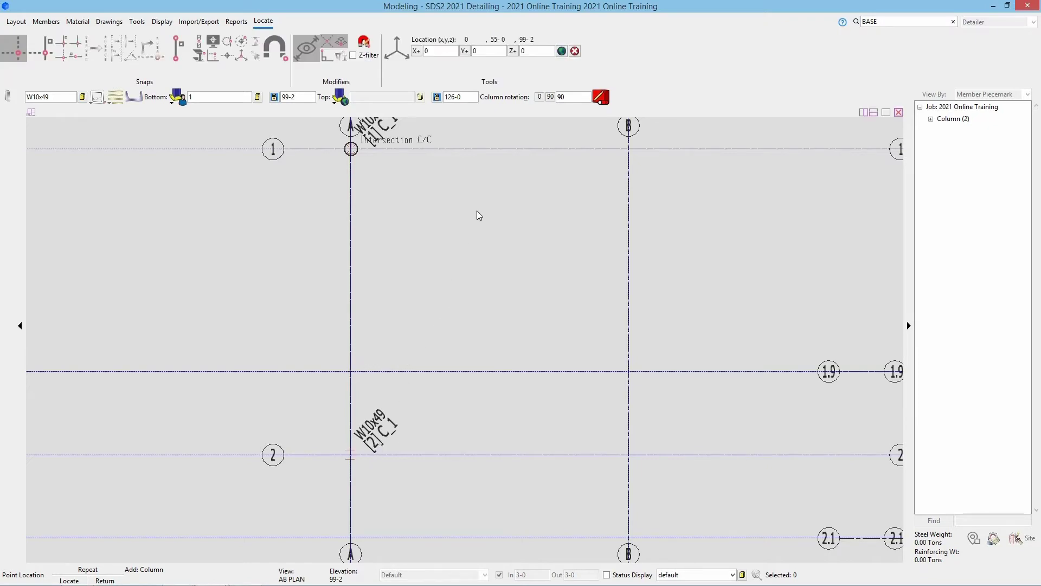
{"action": "scroll", "coordinate": [477, 211], "scroll_direction": "down", "scroll_amount": 2}
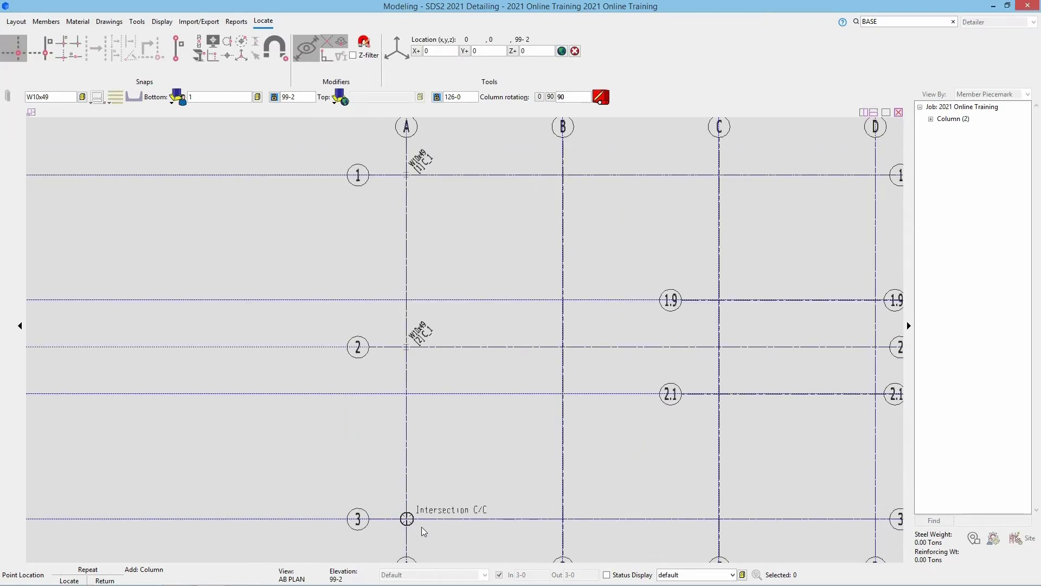
{"action": "left_click", "coordinate": [406, 518]}
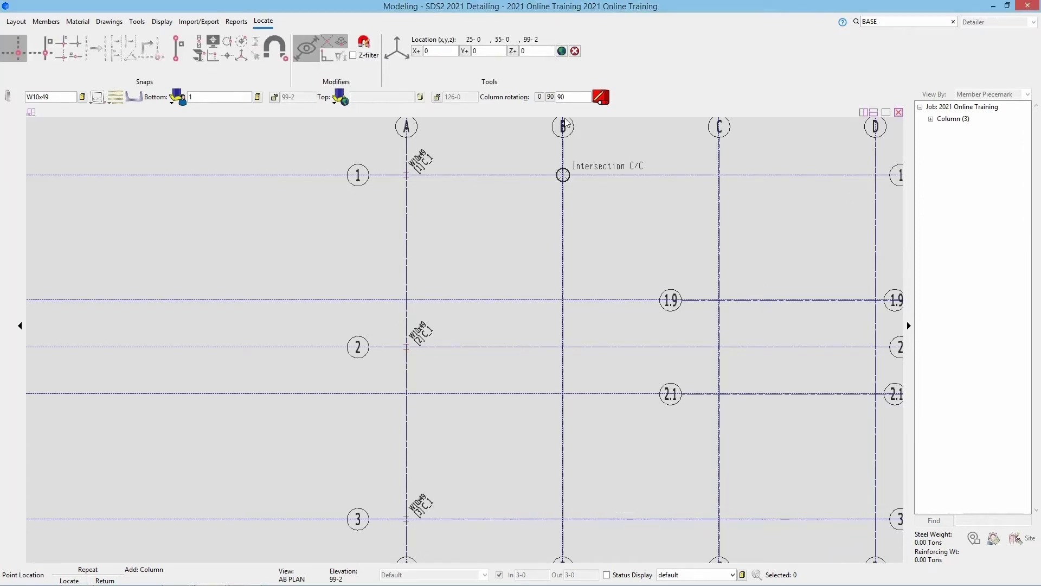
Step: Place W10x49 columns at grid intersections B-1, D-1 and D-3
{"action": "left_click", "coordinate": [580, 172]}
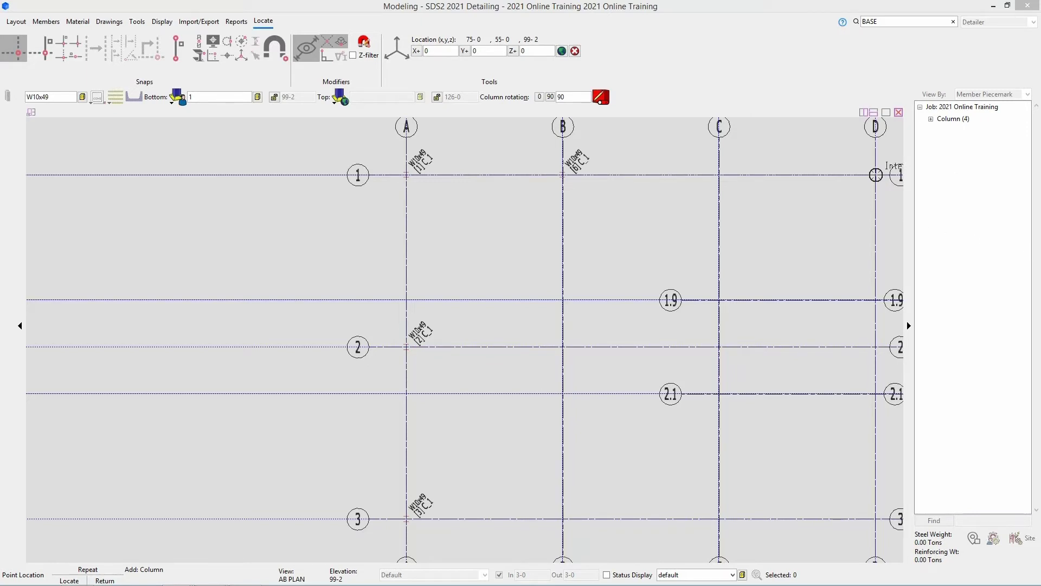
{"action": "left_click", "coordinate": [837, 193]}
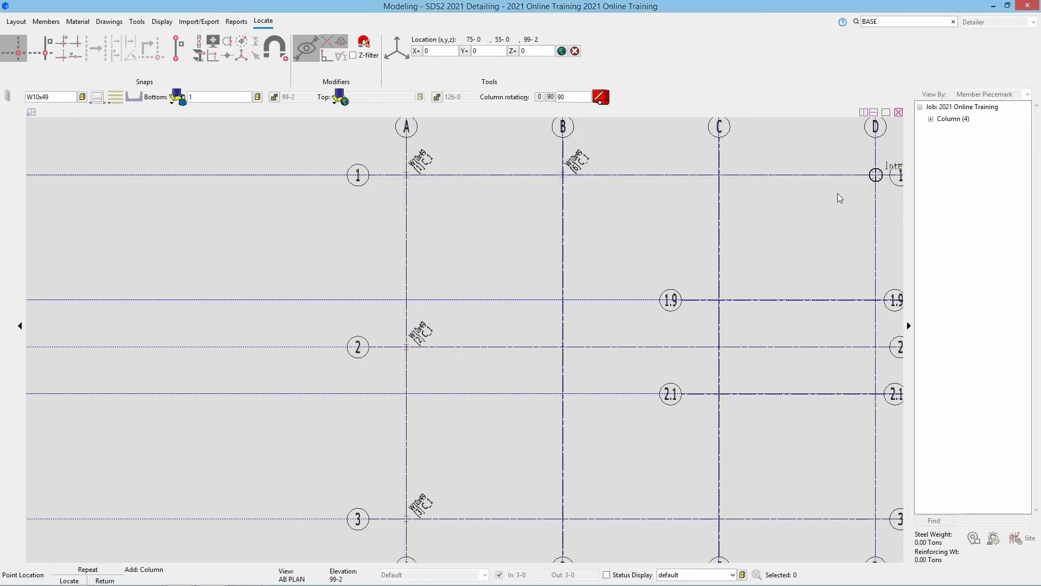
{"action": "left_click", "coordinate": [877, 504]}
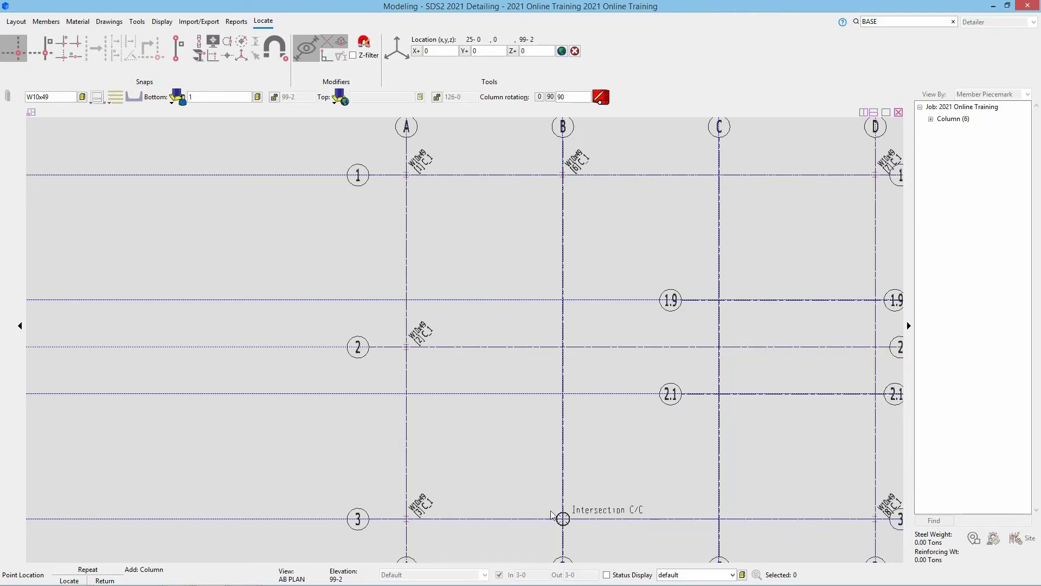
Step: Change the column material to W8x48 and place a column at the intersection of grids B and 3
{"action": "double_click", "coordinate": [41, 97]}
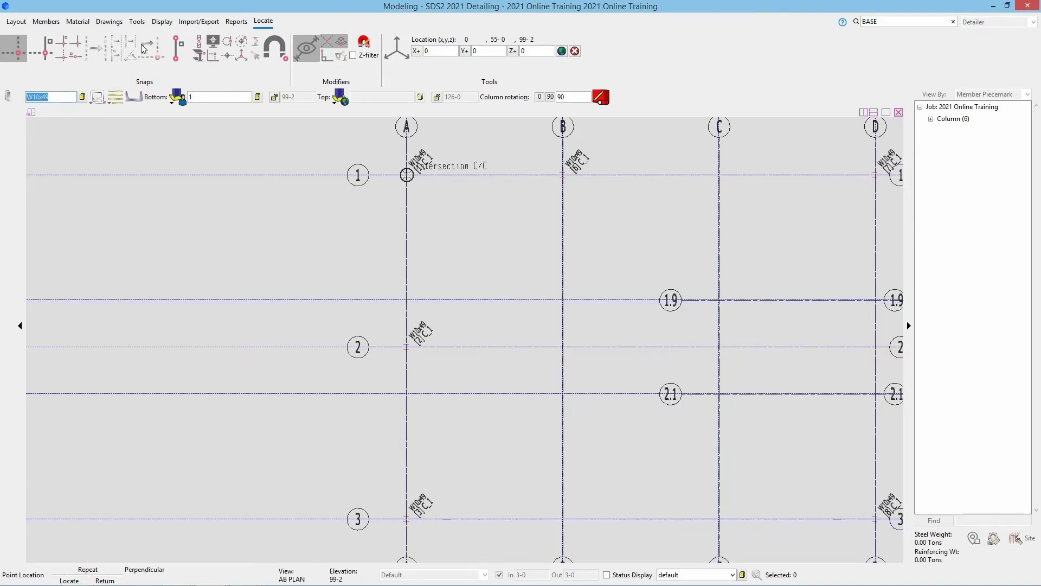
{"action": "type", "text": "w"}
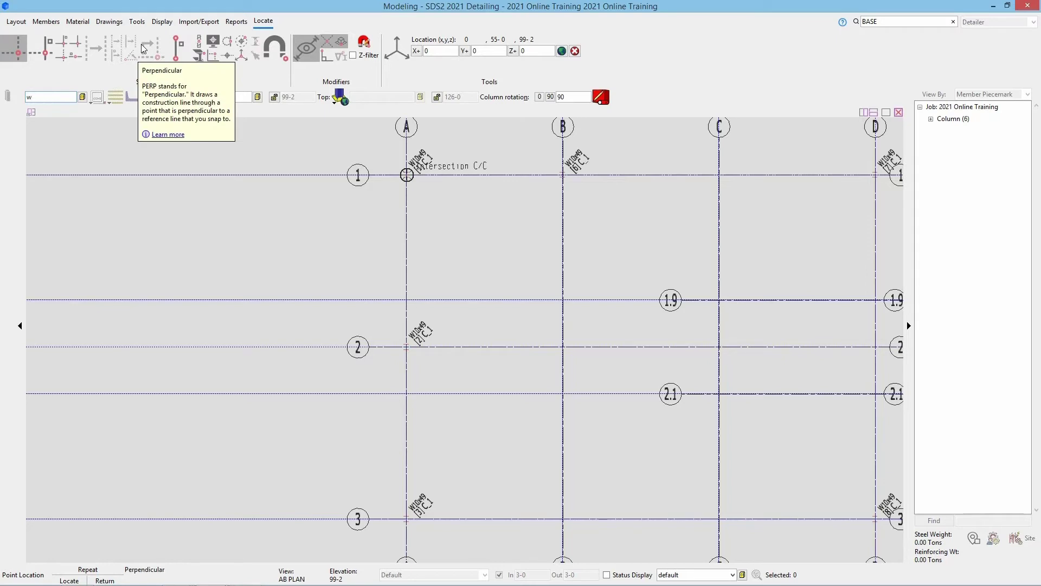
{"action": "type", "text": "8x48"}
{"action": "key", "text": "Return"}
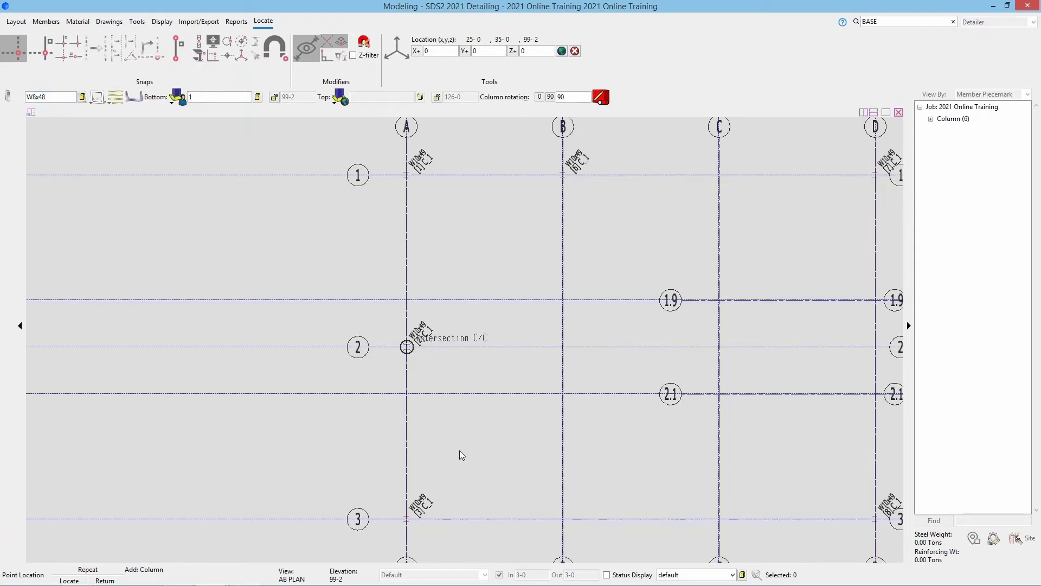
{"action": "left_click", "coordinate": [568, 516]}
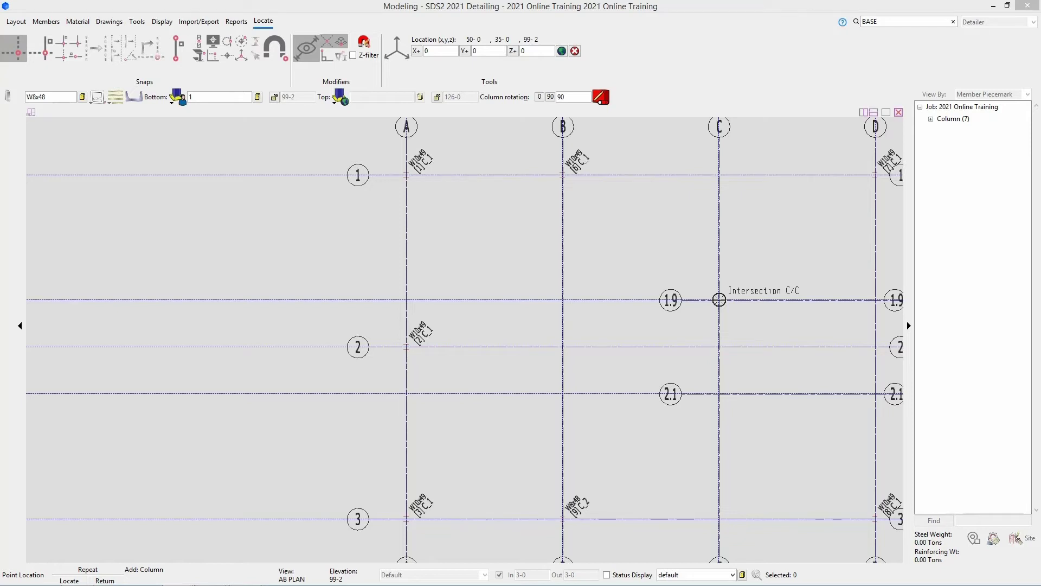
Step: Change the bottom base plate for the W8x48 columns to schedule number 2 (bp2)
{"action": "left_click", "coordinate": [126, 189]}
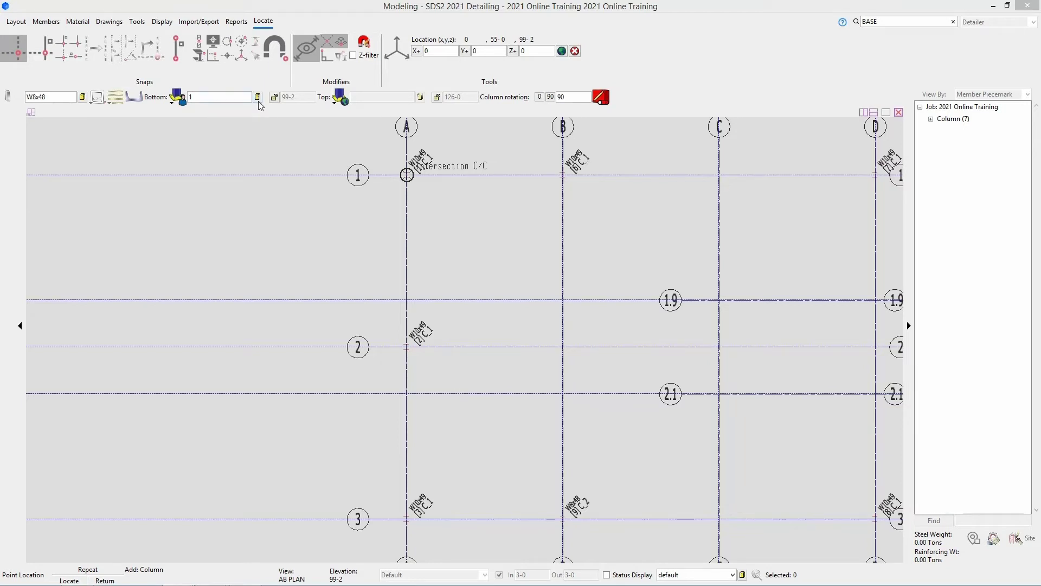
{"action": "left_click", "coordinate": [258, 98]}
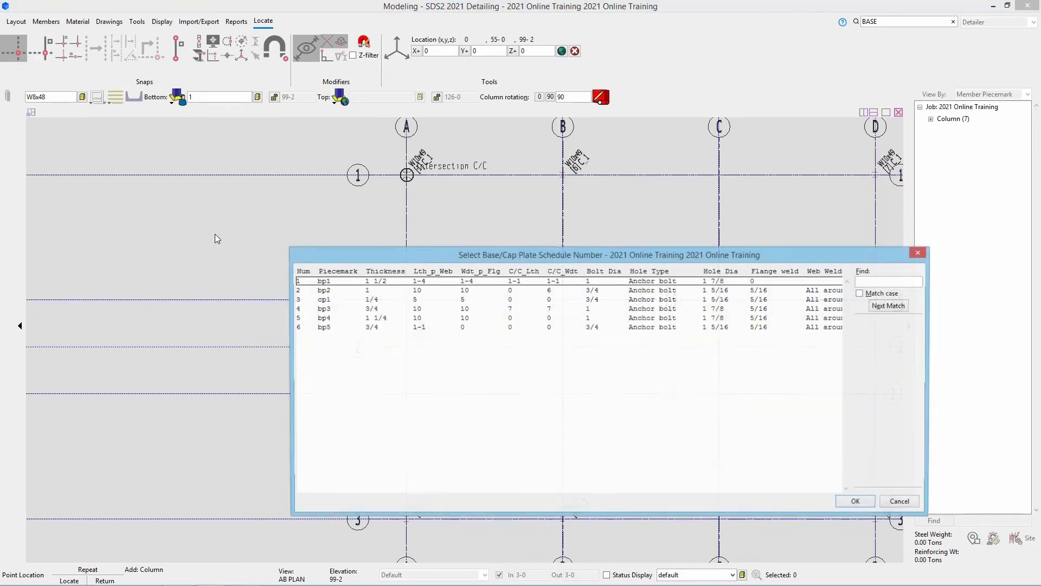
{"action": "left_click", "coordinate": [305, 292]}
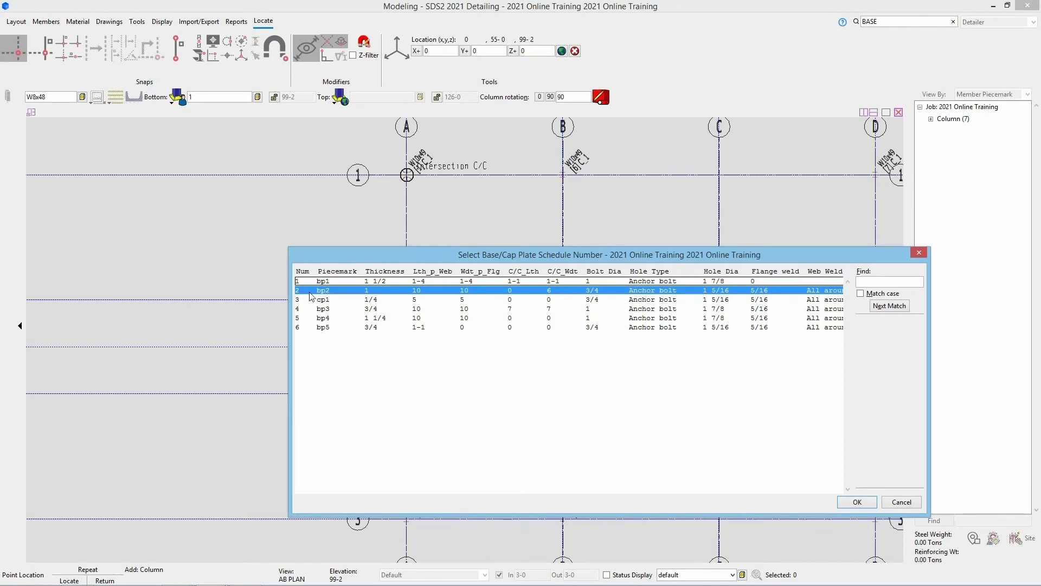
{"action": "left_click", "coordinate": [857, 502]}
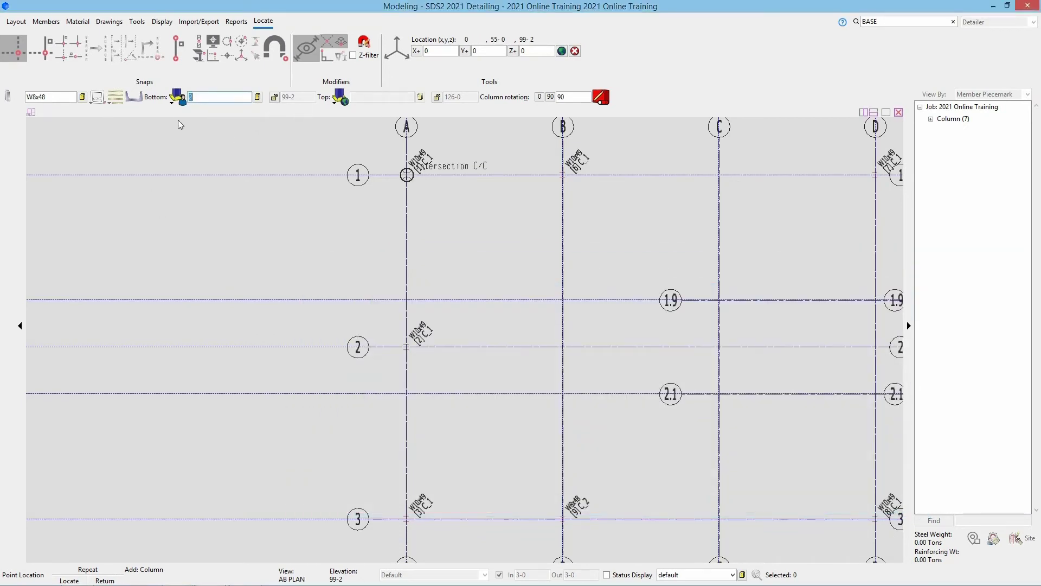
Step: Lock the column elevations at 99-2 bottom and 126-0 top, set rotation to 0, and place W8x48 columns at C-1 and C-3
{"action": "left_click", "coordinate": [274, 98]}
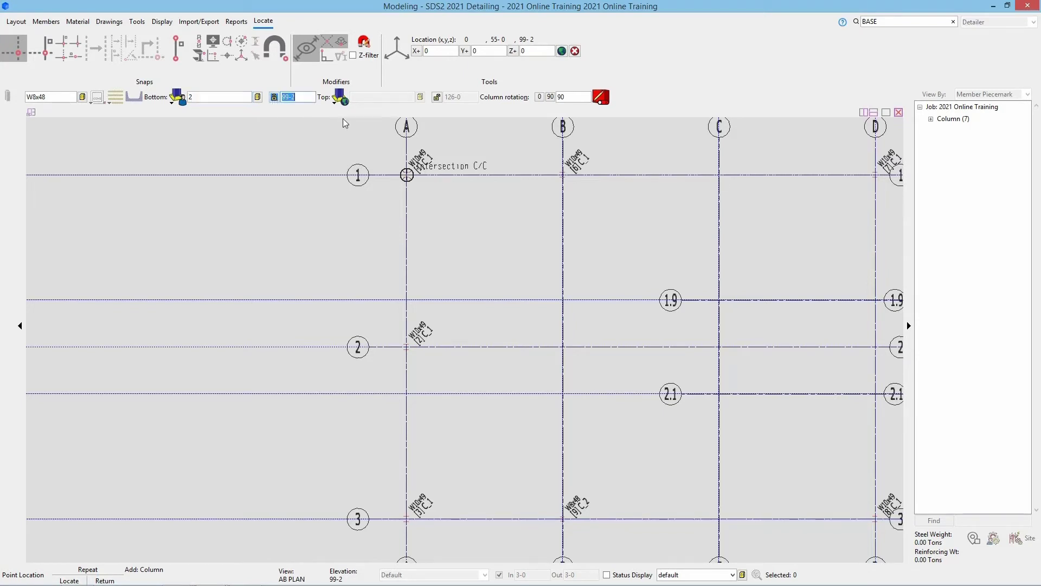
{"action": "left_click", "coordinate": [437, 97]}
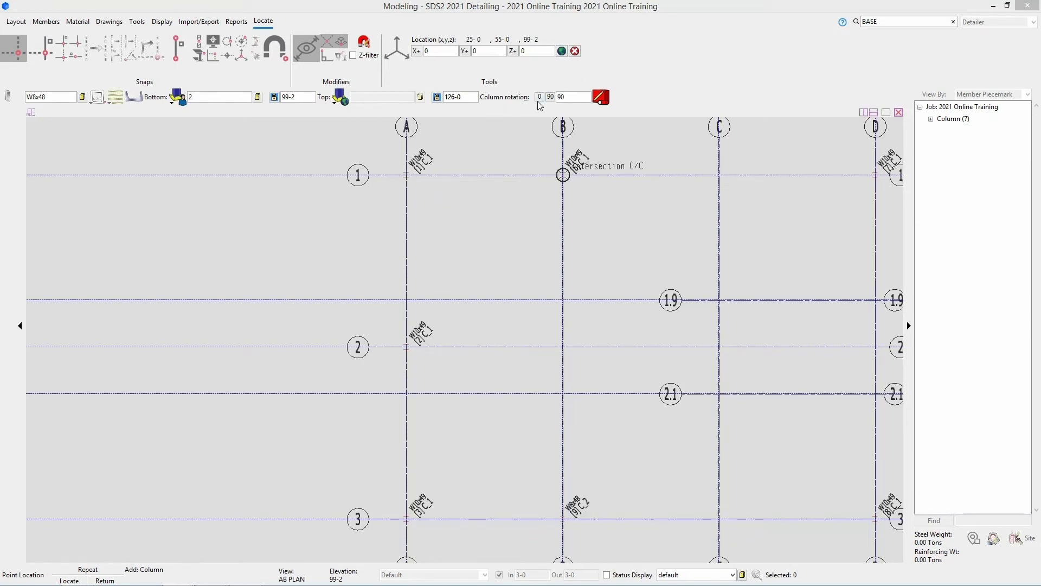
{"action": "left_click", "coordinate": [567, 97]}
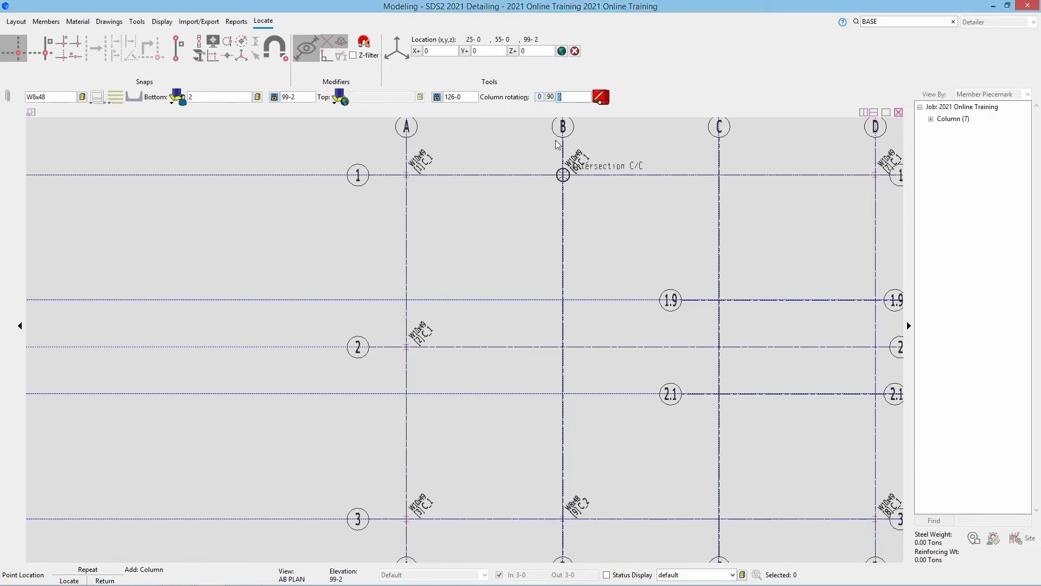
{"action": "left_click", "coordinate": [725, 177]}
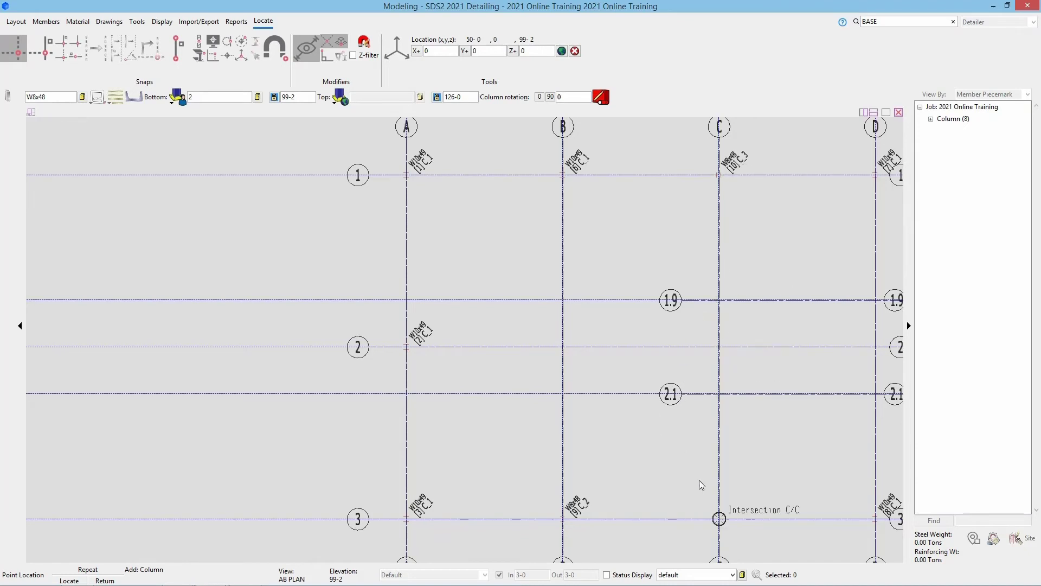
{"action": "left_click", "coordinate": [720, 519]}
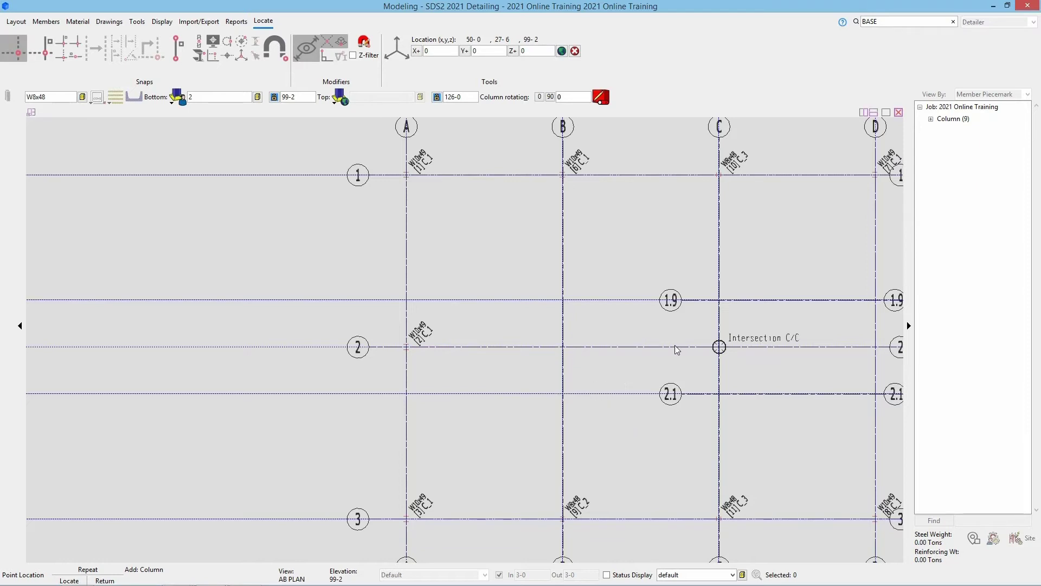
Step: Set the top elevation to 126-9 1/2 and place W8x48 columns on grid 2 at its intersections with grids B and C
{"action": "double_click", "coordinate": [466, 97]}
{"action": "type", "text": "12"}
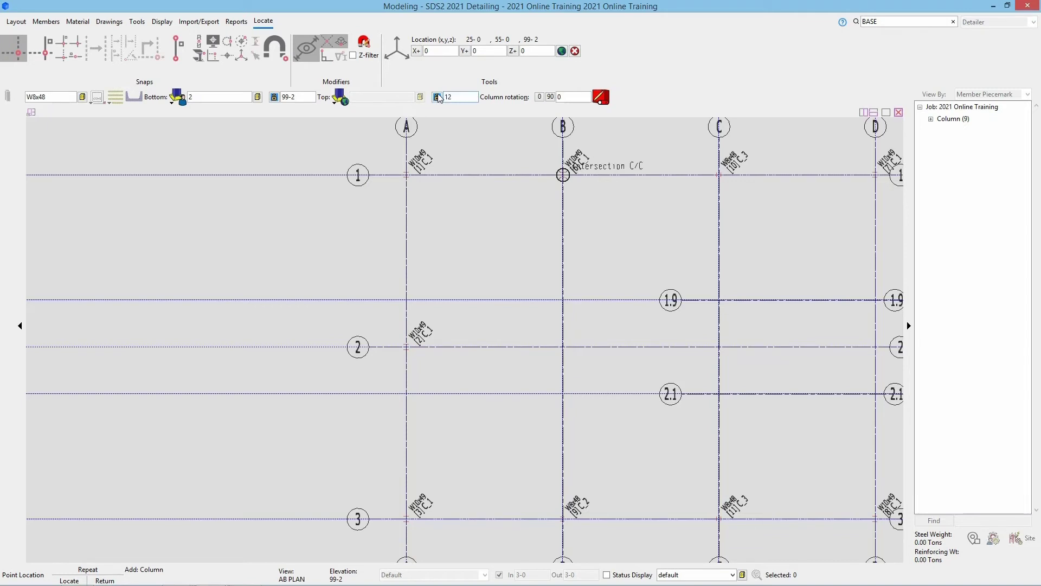
{"action": "type", "text": "6-9 1/2"}
{"action": "left_click", "coordinate": [563, 347]}
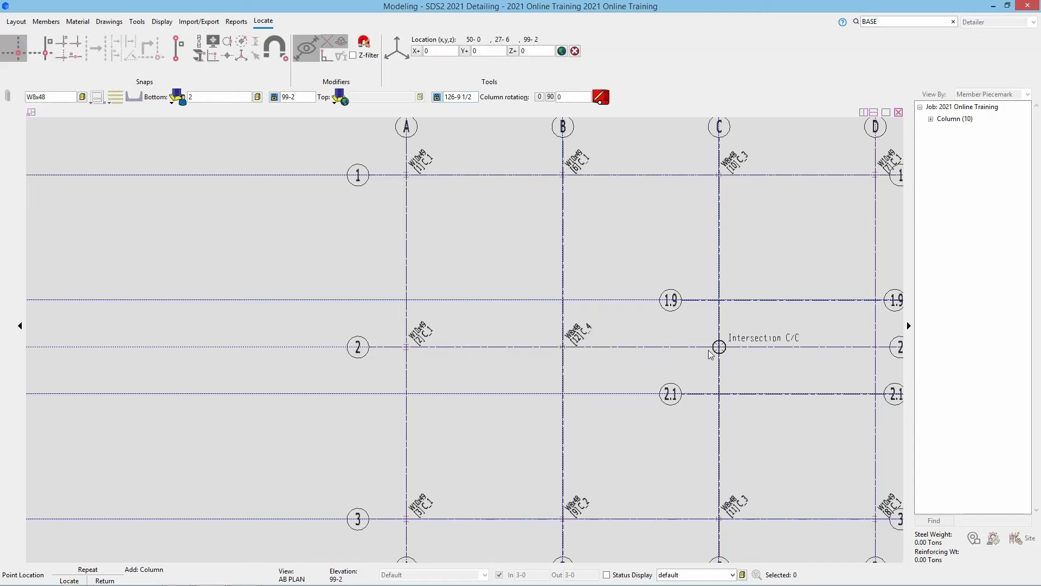
{"action": "left_click", "coordinate": [705, 376]}
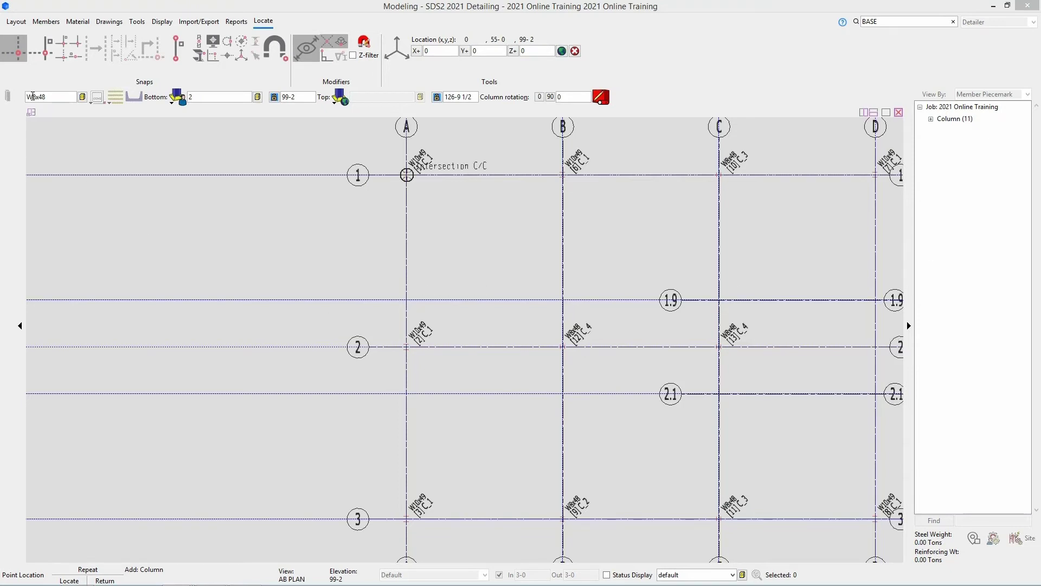
Step: Change the column material to W8x31 and set its top elevation to 110-0
{"action": "left_click_drag", "start_coordinate": [40, 98], "coordinate": [79, 98]}
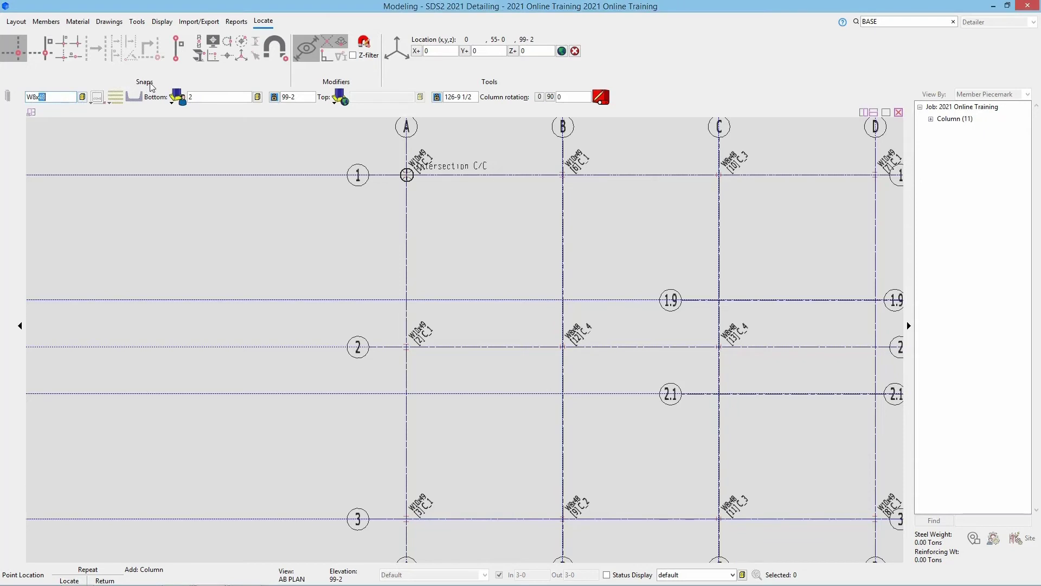
{"action": "type", "text": "31"}
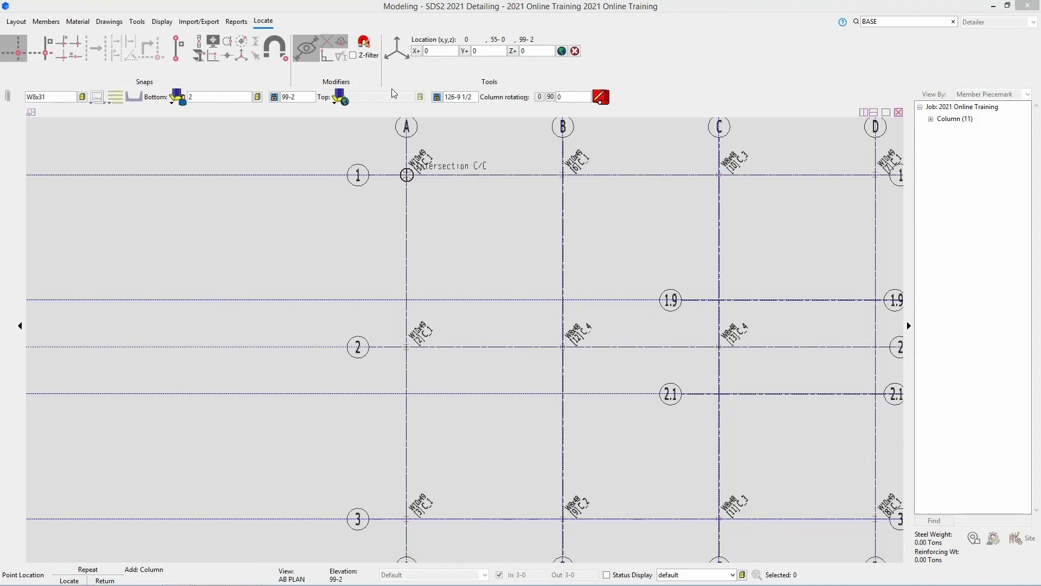
{"action": "left_click_drag", "start_coordinate": [448, 96], "coordinate": [531, 104]}
{"action": "type", "text": "10-0"}
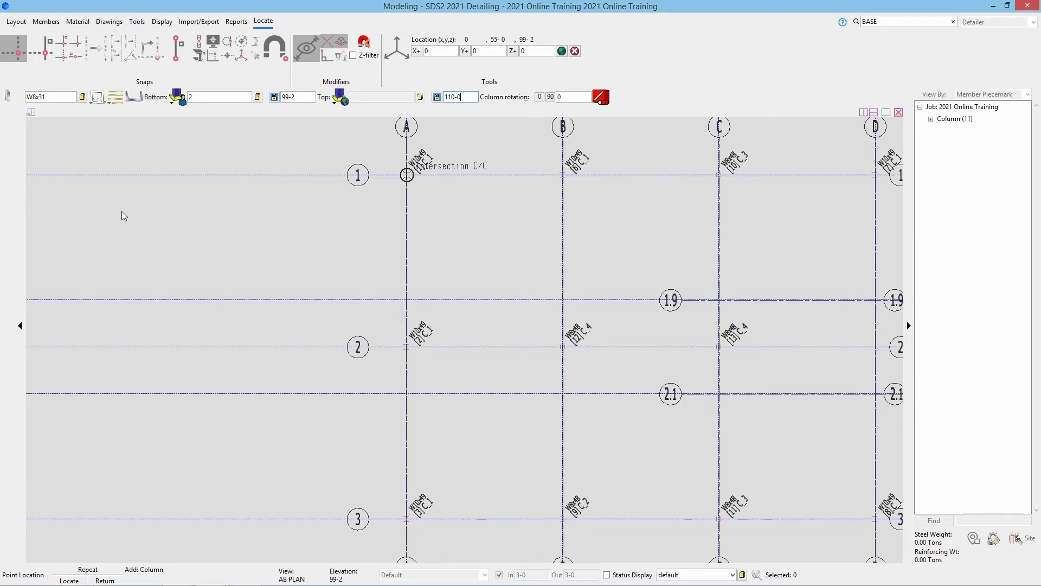
Step: Switch the top end to the blue-framed yellow plate type and place W8x31 columns at grid intersections D-1.9 and D-2.1
{"action": "scroll", "coordinate": [81, 222], "scroll_direction": "down", "scroll_amount": 1}
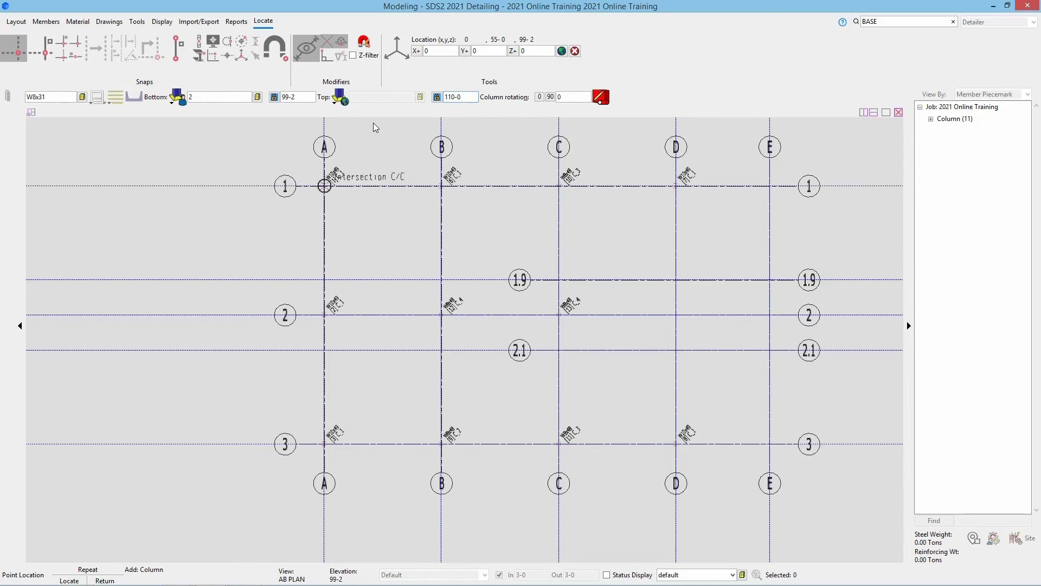
{"action": "left_click", "coordinate": [337, 104]}
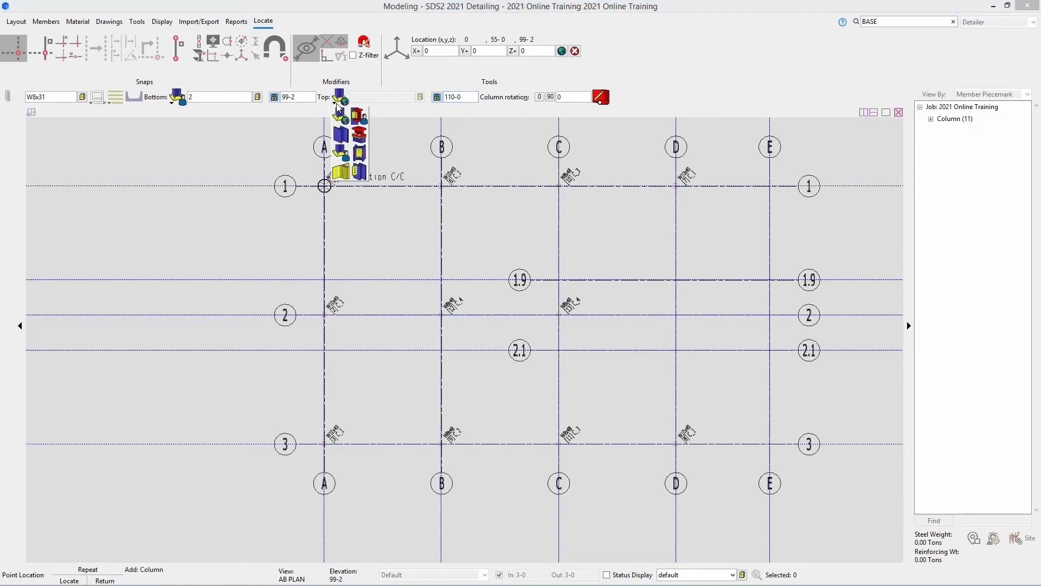
{"action": "left_click", "coordinate": [361, 153]}
{"action": "scroll", "coordinate": [656, 364], "scroll_direction": "up", "scroll_amount": 4}
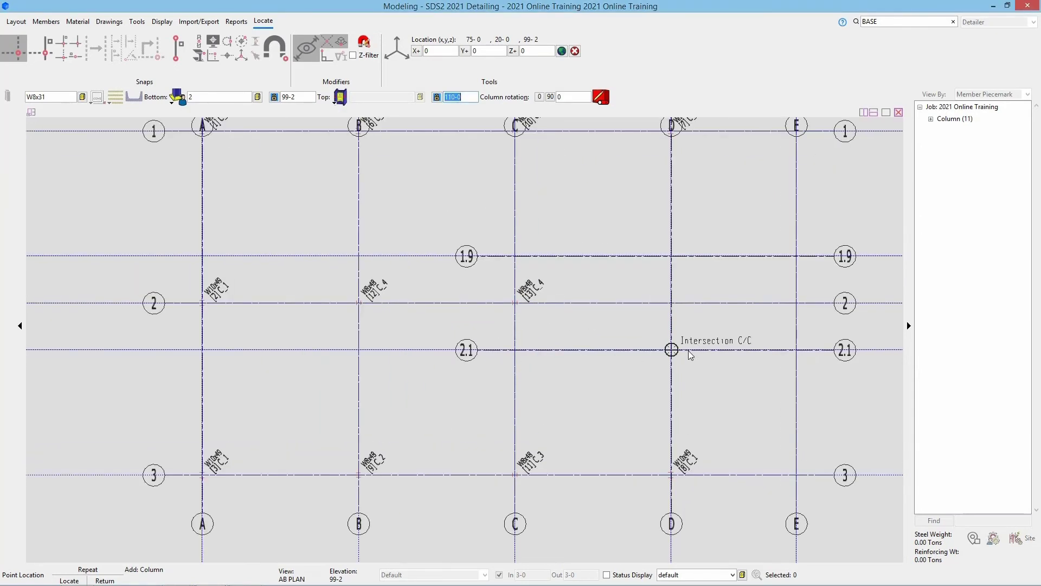
{"action": "left_click", "coordinate": [681, 209]}
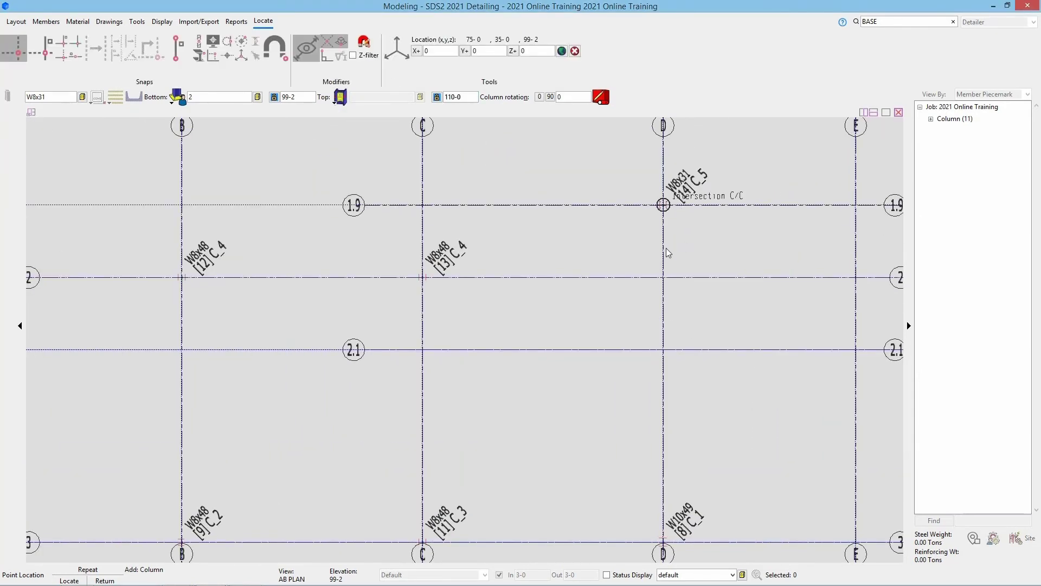
{"action": "left_click", "coordinate": [664, 350]}
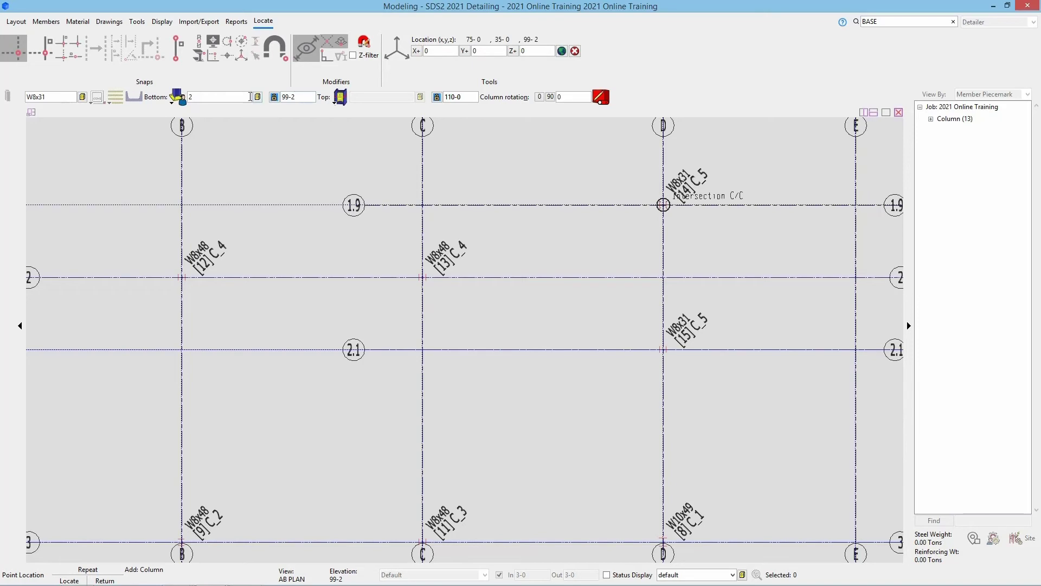
Step: Set the elevations for the upper W8x31 columns to 110-0 at the bottom and 114-6 at the top
{"action": "double_click", "coordinate": [283, 97]}
{"action": "key", "text": "BackSpace"}
{"action": "type", "text": "110-0"}
{"action": "key", "text": "Tab"}
{"action": "type", "text": "114"}
Step: Give the upper W8x31 columns the blue-framed yellow plate type at the bottom and the auto standard type at the top
{"action": "left_click", "coordinate": [175, 102]}
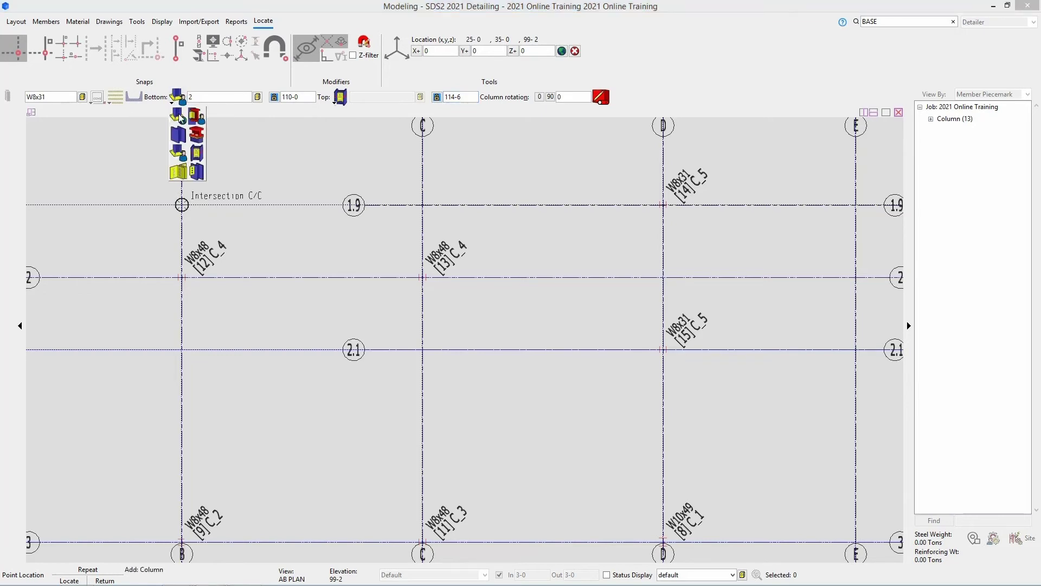
{"action": "left_click", "coordinate": [197, 155]}
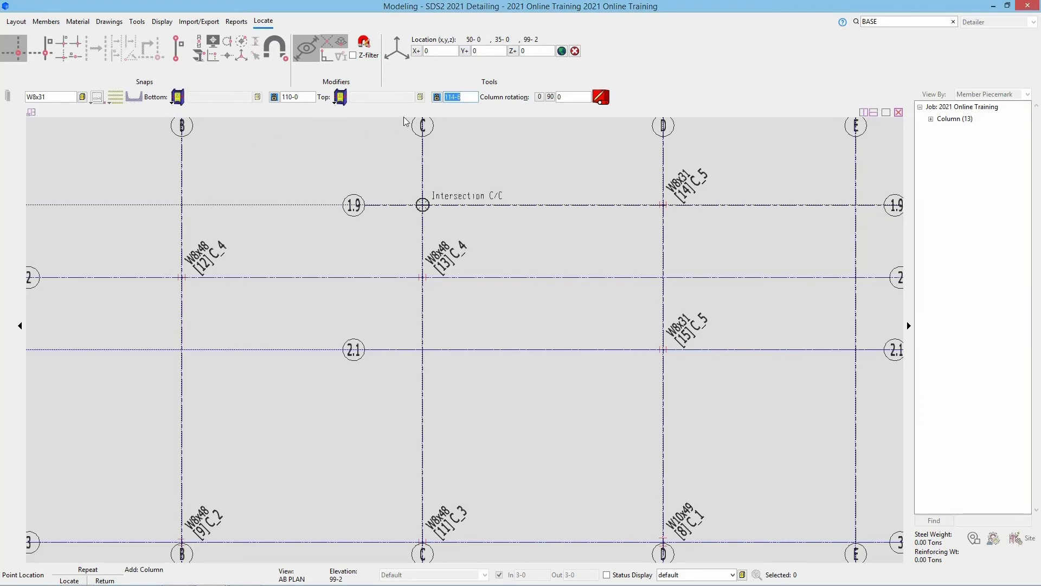
{"action": "left_click", "coordinate": [340, 97]}
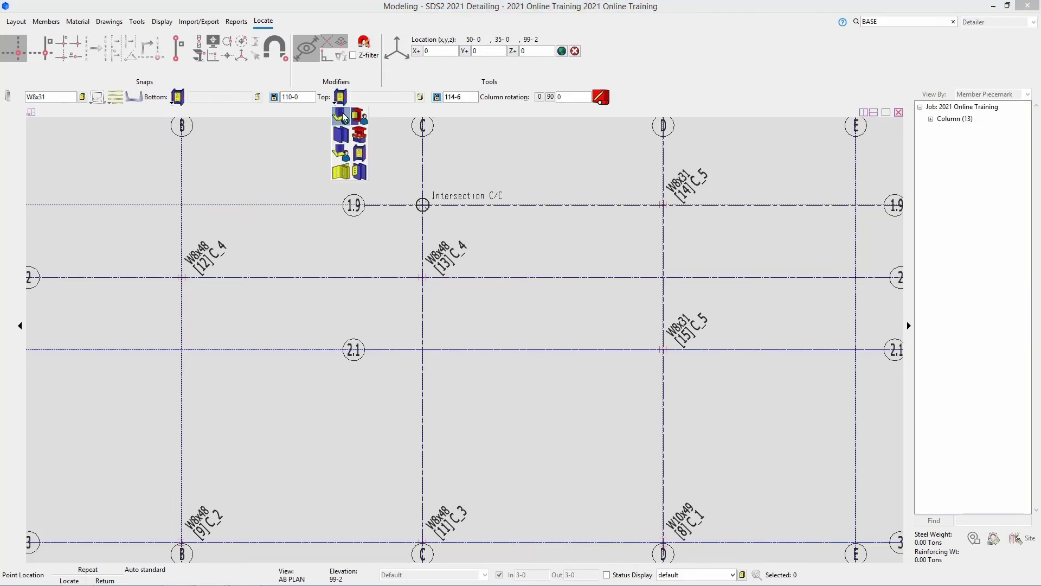
{"action": "left_click", "coordinate": [342, 115]}
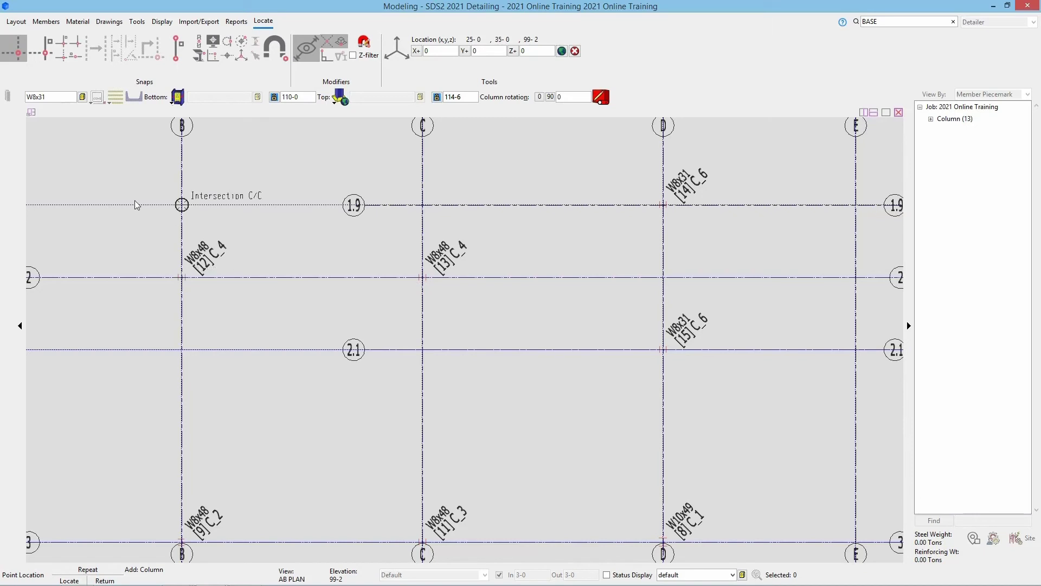
Step: Change the column material to PIPE 6 STD and assign base plate schedule number 4 (bp3) to its bottom end
{"action": "left_click_drag", "start_coordinate": [57, 97], "coordinate": [25, 98]}
{"action": "type", "text": "pipe 6 std"}
{"action": "left_click", "coordinate": [176, 99]}
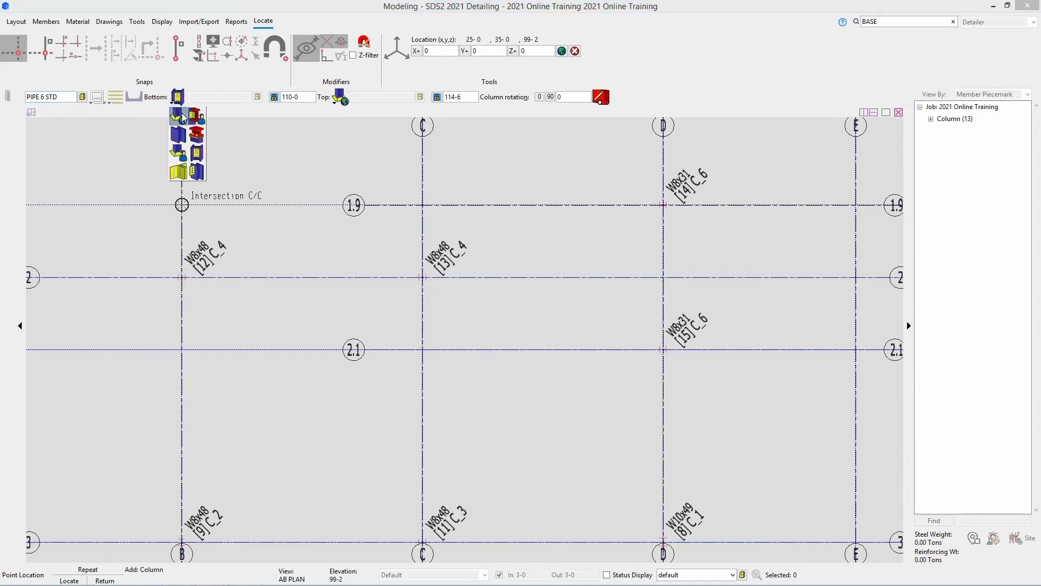
{"action": "left_click", "coordinate": [183, 158]}
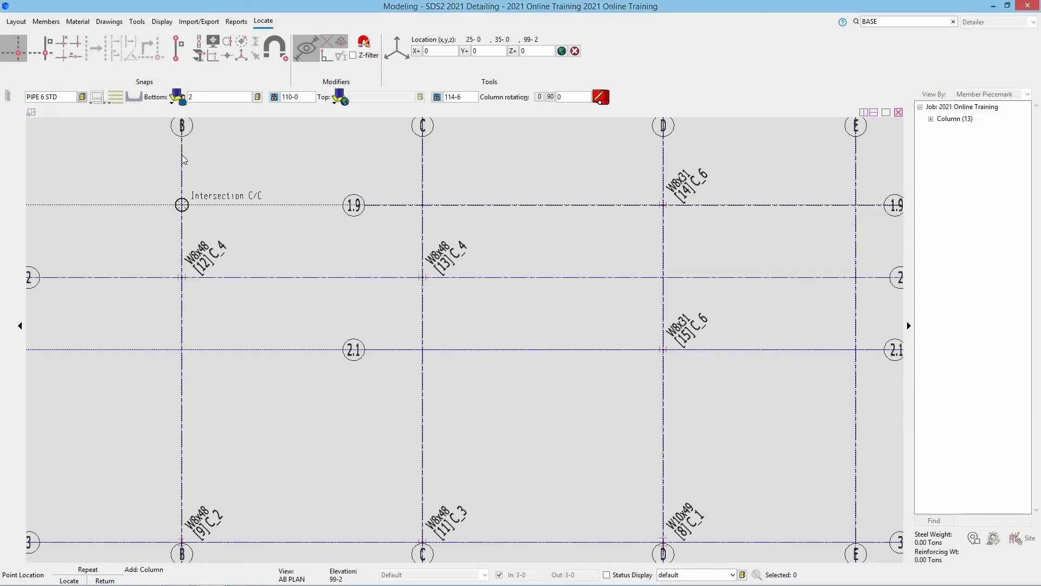
{"action": "left_click", "coordinate": [258, 98]}
{"action": "left_click", "coordinate": [327, 309]}
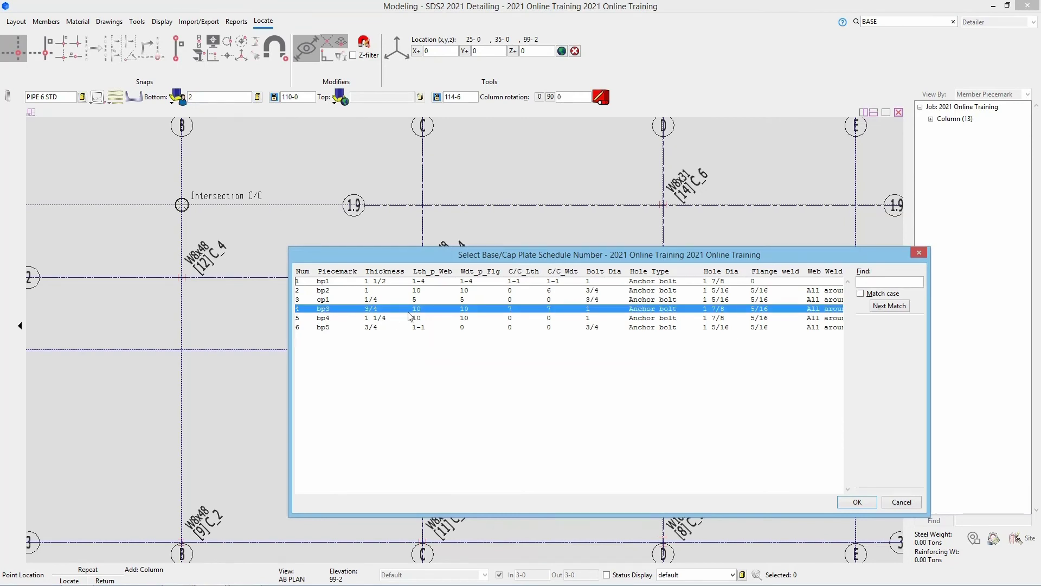
{"action": "left_click", "coordinate": [870, 502]}
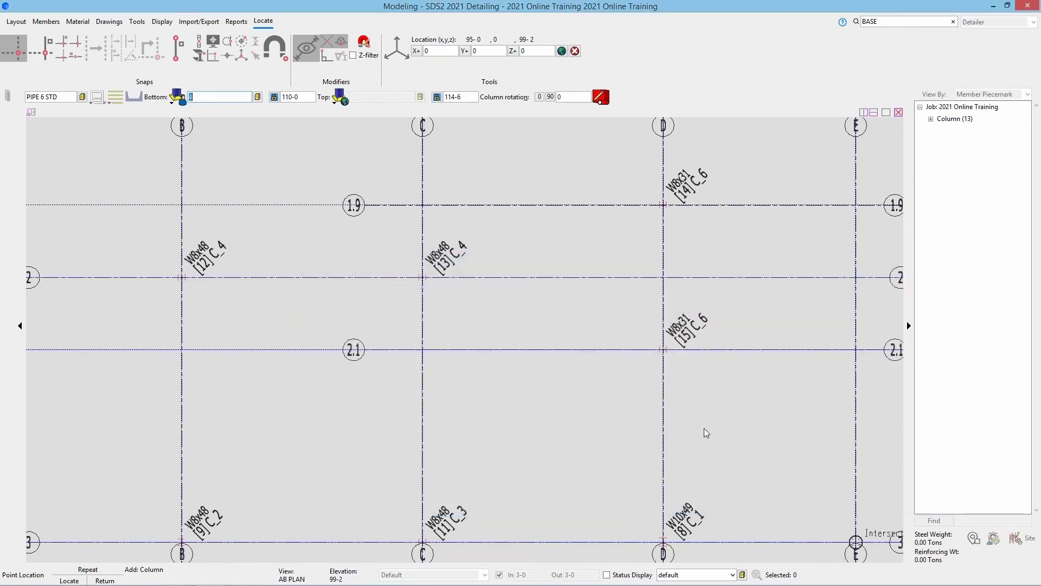
Step: Set the elevations to 99-2 bottom and 107-8 top, and place PIPE 6 STD columns at grid intersections E-2.1 and E-1.9
{"action": "scroll", "coordinate": [412, 274], "scroll_direction": "down", "scroll_amount": 2}
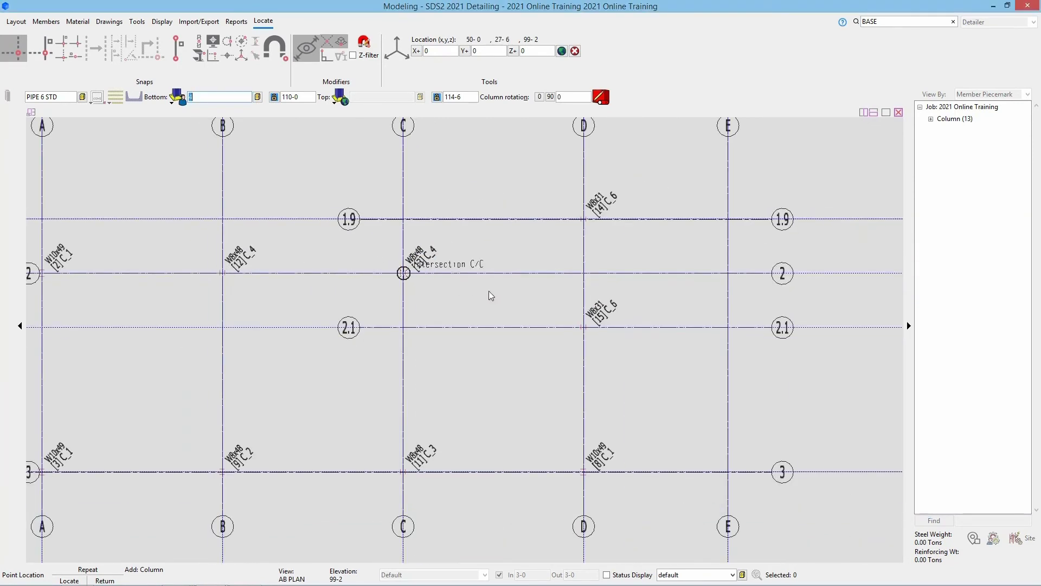
{"action": "left_click", "coordinate": [304, 99]}
{"action": "type", "text": "99-2"}
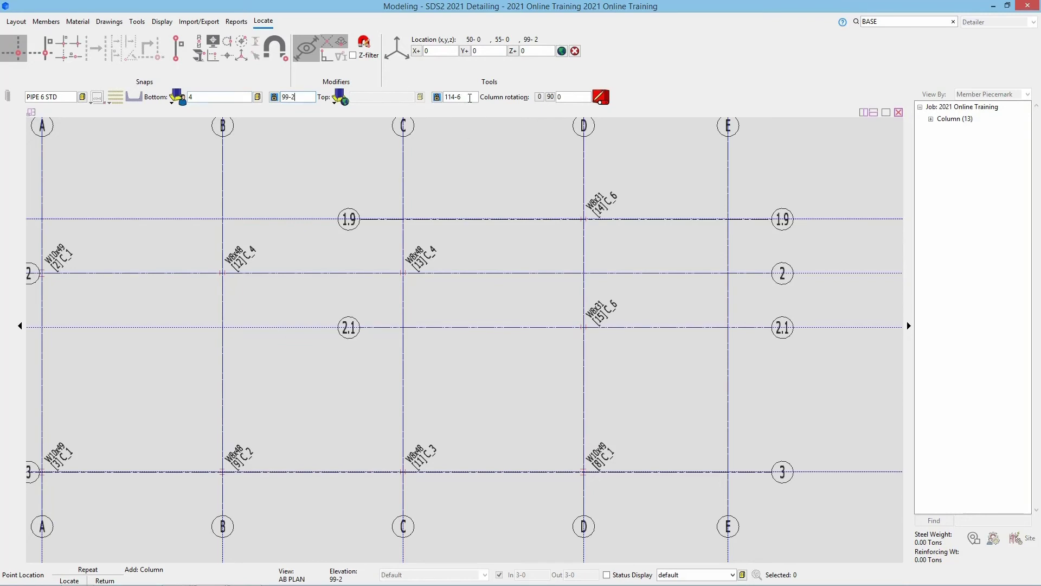
{"action": "left_click", "coordinate": [470, 98]}
{"action": "type", "text": "107-8"}
{"action": "left_click", "coordinate": [722, 337]}
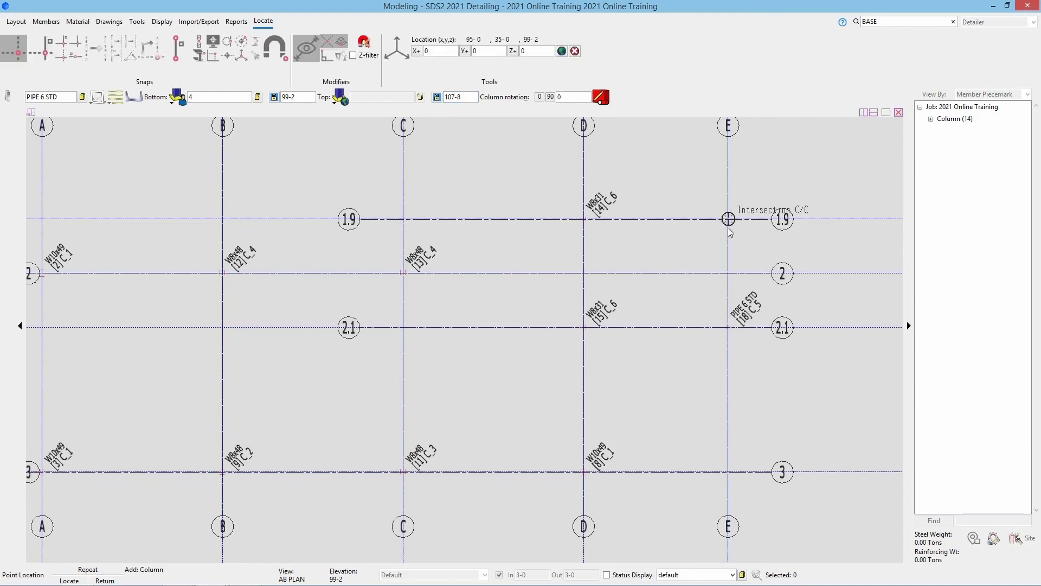
{"action": "left_click", "coordinate": [730, 232]}
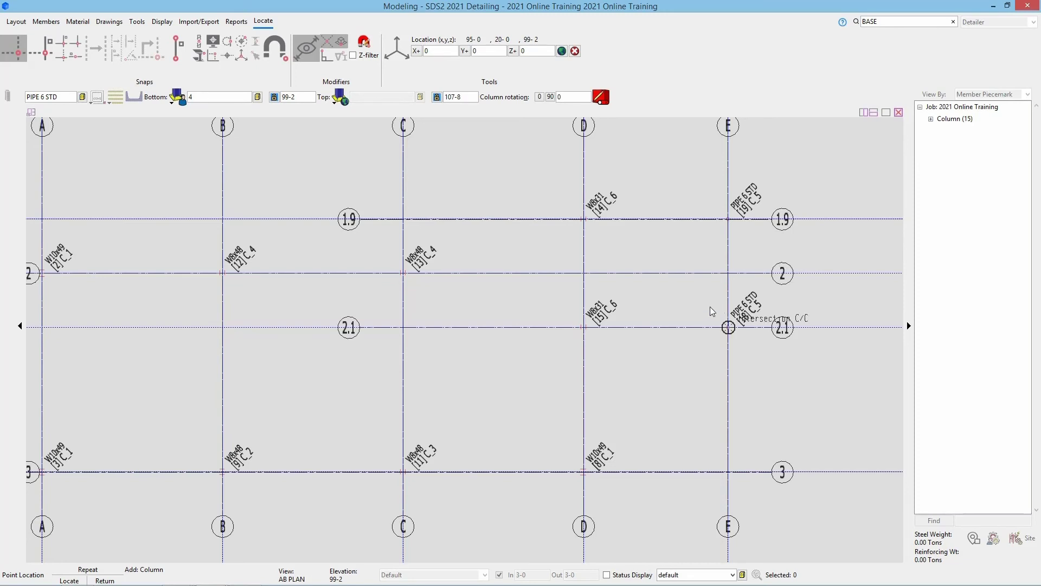
Step: Change the column material to HSS4x4x1/4 and assign base plate schedule number 5 (bp4) to its bottom end
{"action": "scroll", "coordinate": [703, 408], "scroll_direction": "down", "scroll_amount": 1}
{"action": "scroll", "coordinate": [703, 405], "scroll_direction": "down", "scroll_amount": 1}
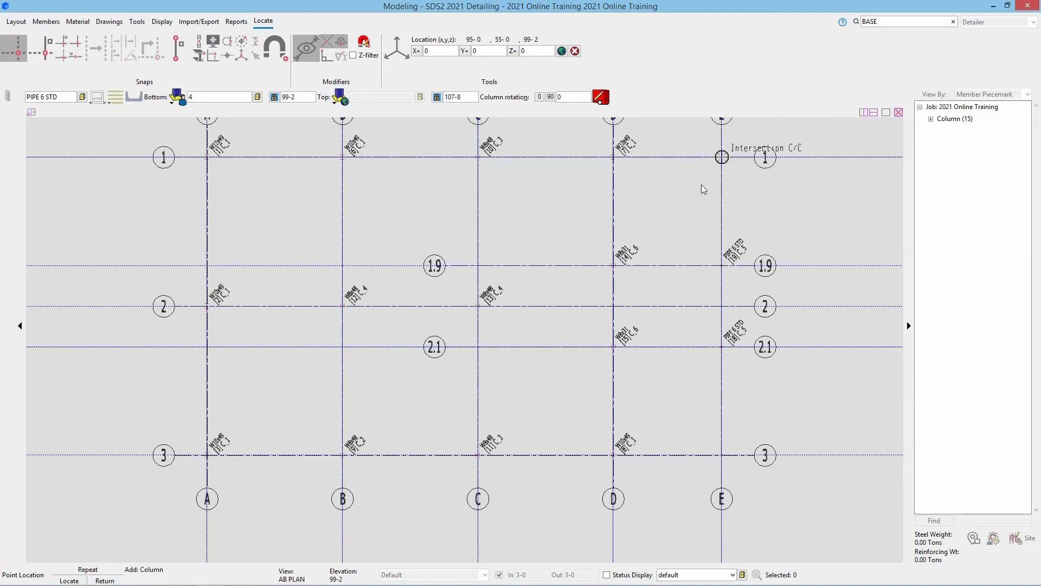
{"action": "left_click", "coordinate": [33, 97]}
{"action": "type", "text": "hss4x4x1/4"}
{"action": "key", "text": "Return"}
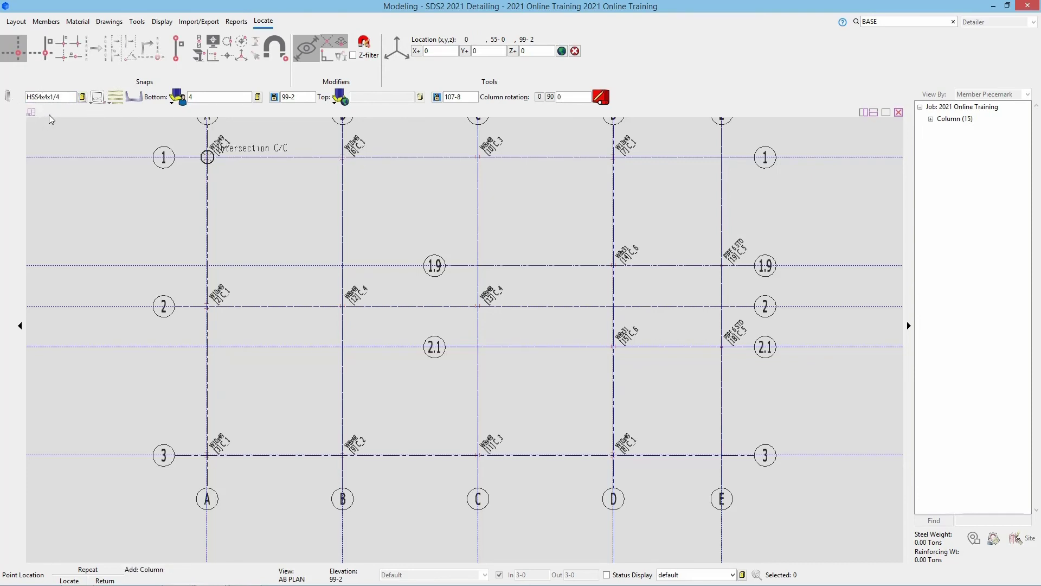
{"action": "left_click", "coordinate": [258, 98]}
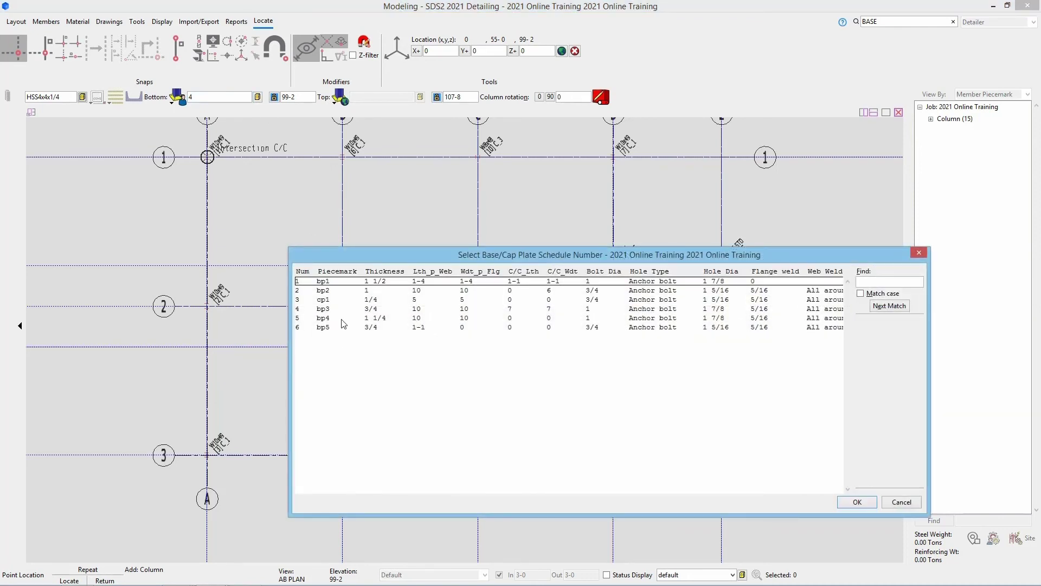
{"action": "left_click", "coordinate": [342, 319]}
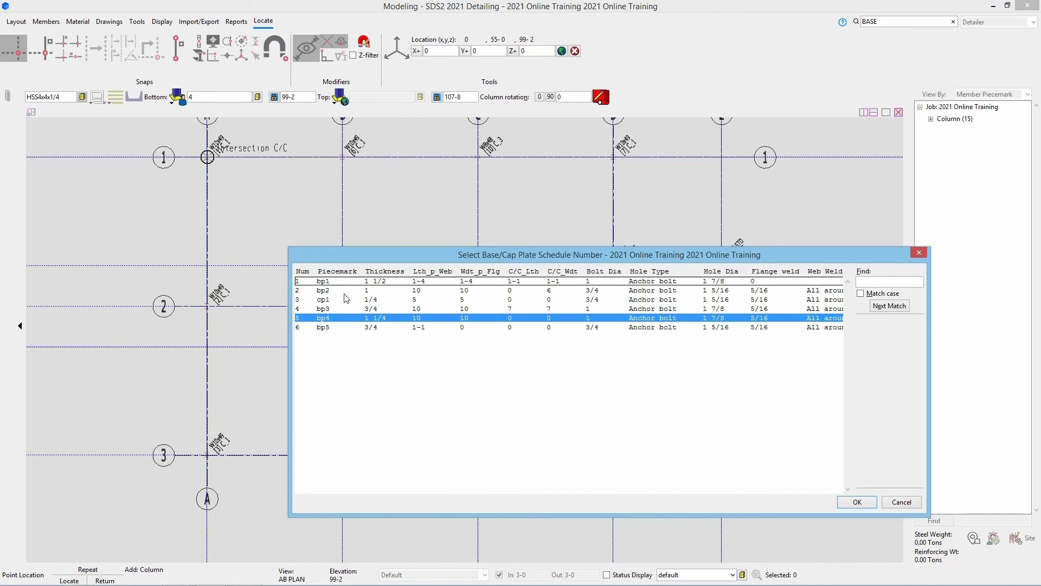
{"action": "left_click", "coordinate": [857, 502]}
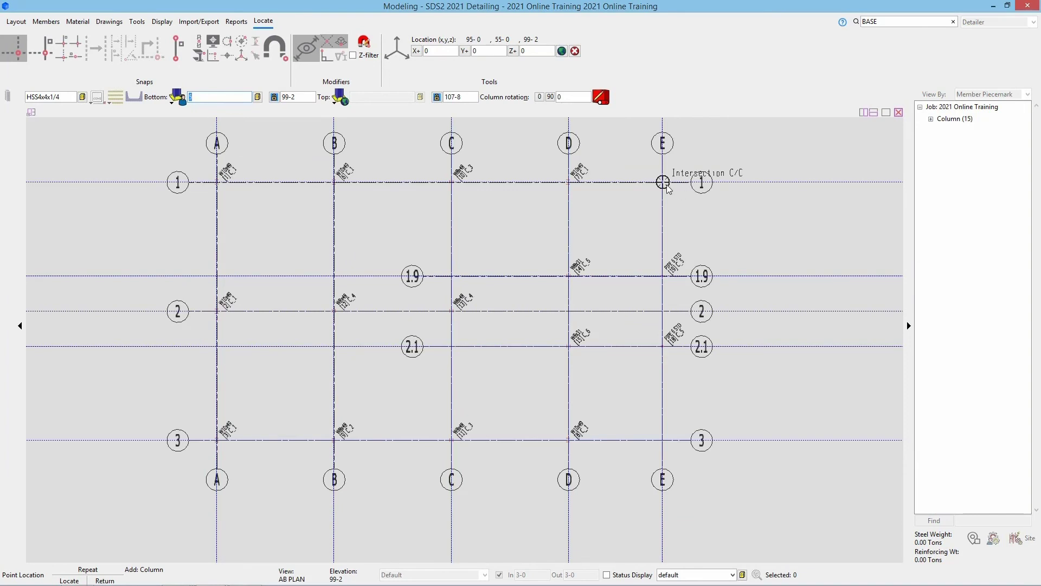
Step: Place the HSS4x4x1/4 column at the intersection of grids E and 1 and finish adding columns
{"action": "left_click", "coordinate": [663, 183]}
{"action": "scroll", "coordinate": [650, 219], "scroll_direction": "up", "scroll_amount": 1}
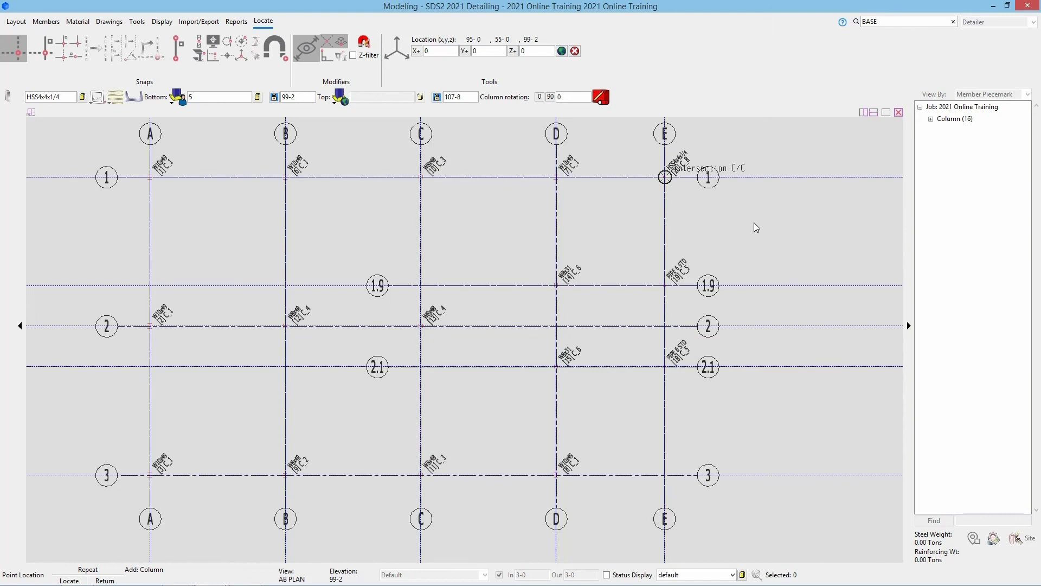
{"action": "right_click", "coordinate": [477, 228]}
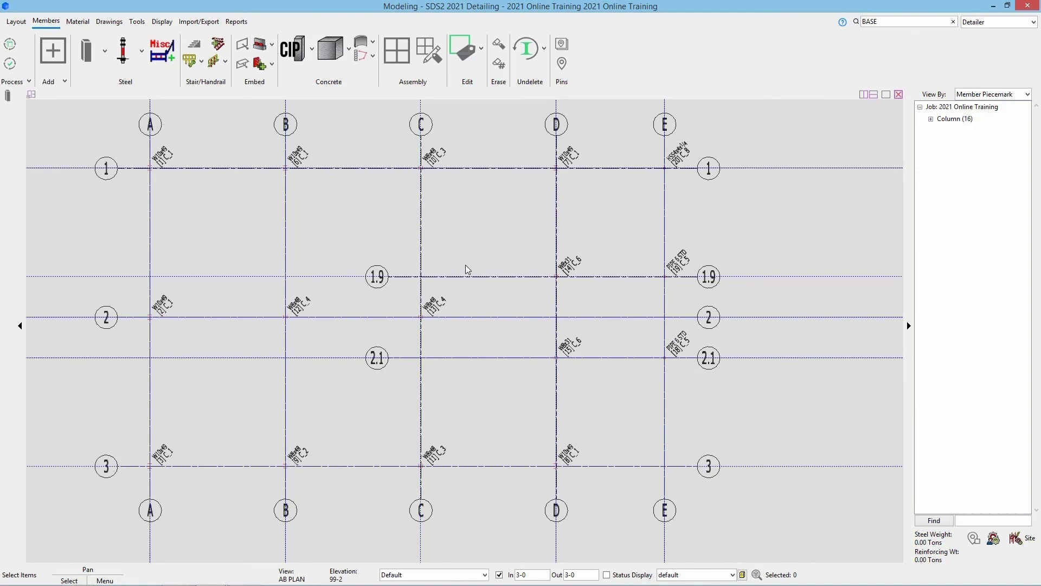
{"action": "scroll", "coordinate": [282, 179], "scroll_direction": "up", "scroll_amount": 4}
{"action": "scroll", "coordinate": [271, 184], "scroll_direction": "down", "scroll_amount": 2}
{"action": "scroll", "coordinate": [319, 211], "scroll_direction": "down", "scroll_amount": 2}
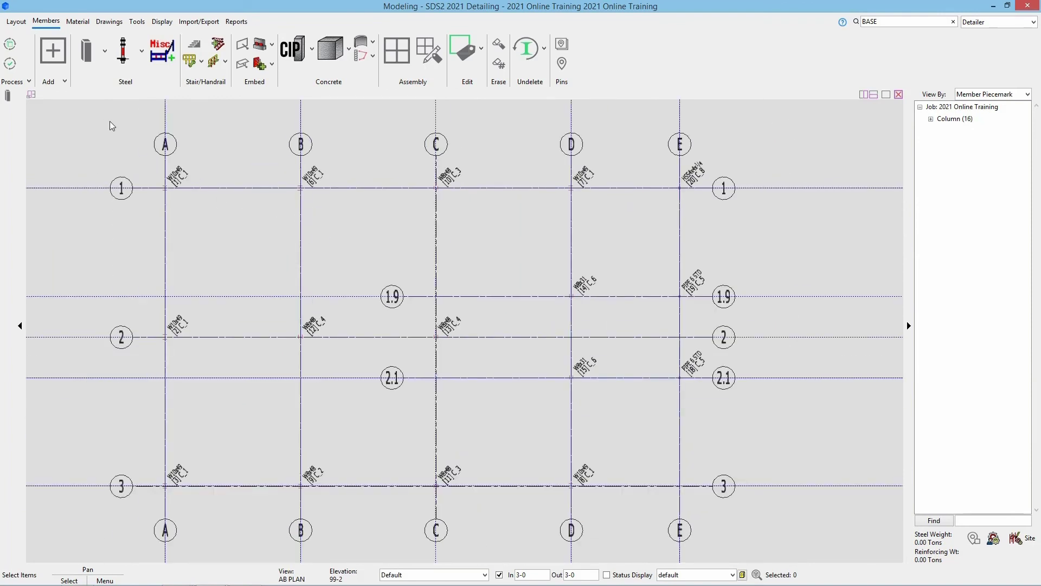
{"action": "scroll", "coordinate": [113, 126], "scroll_direction": "down", "scroll_amount": 3}
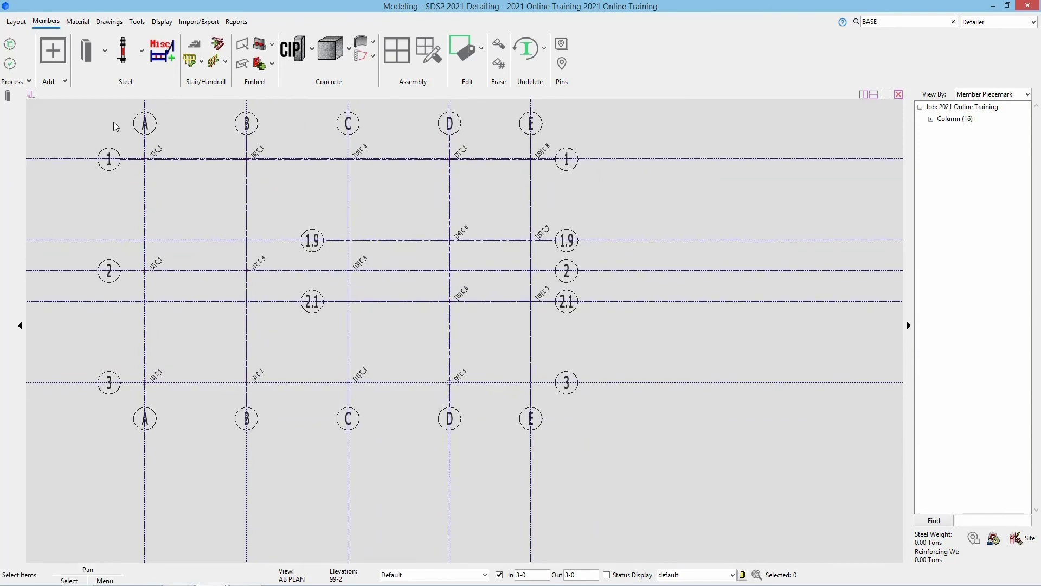
{"action": "left_click_drag", "start_coordinate": [106, 116], "coordinate": [644, 480]}
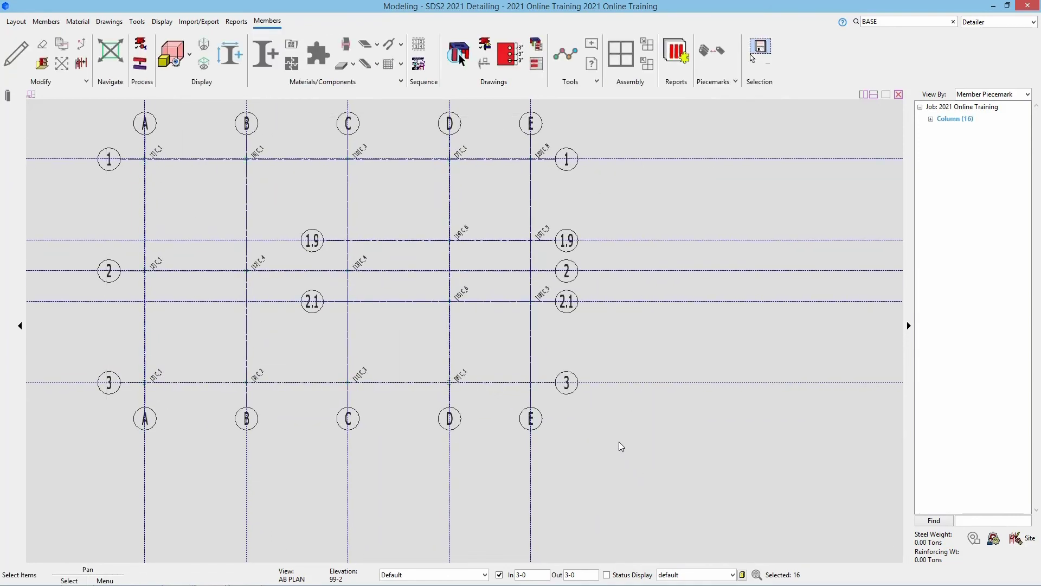
{"action": "right_click", "coordinate": [614, 440]}
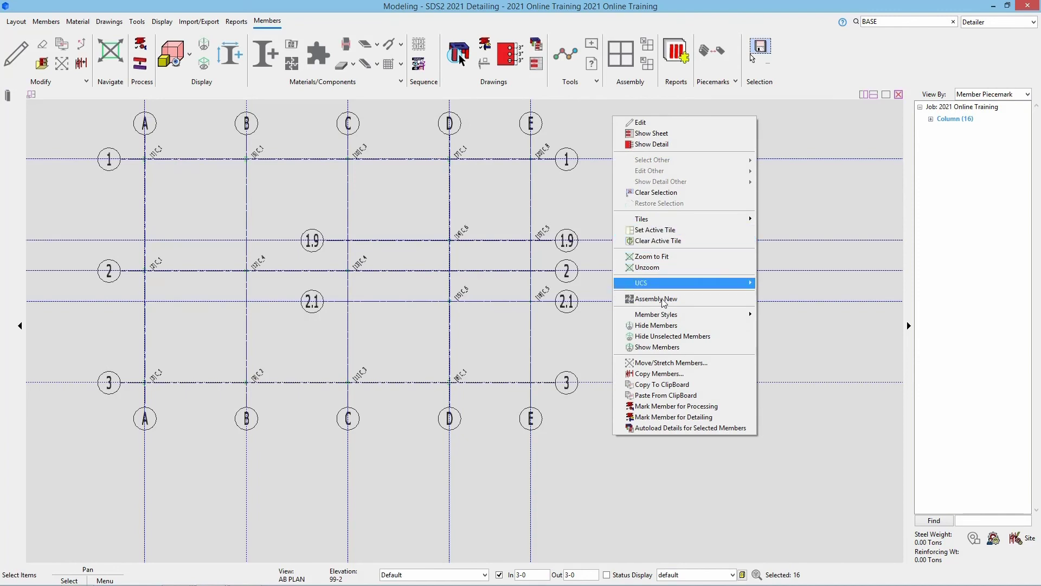
{"action": "mouse_move", "coordinate": [687, 314]}
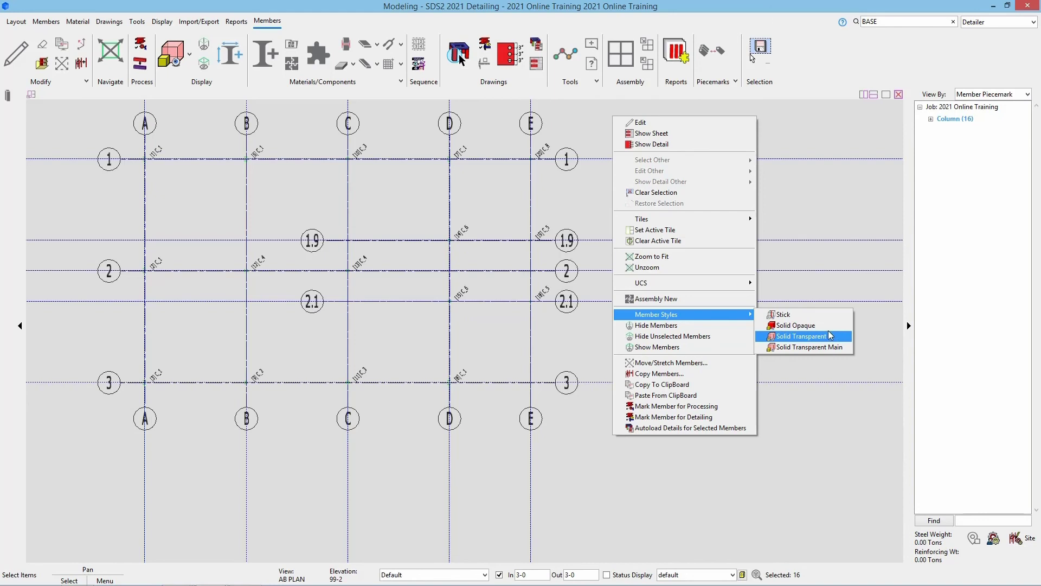
{"action": "left_click", "coordinate": [841, 238]}
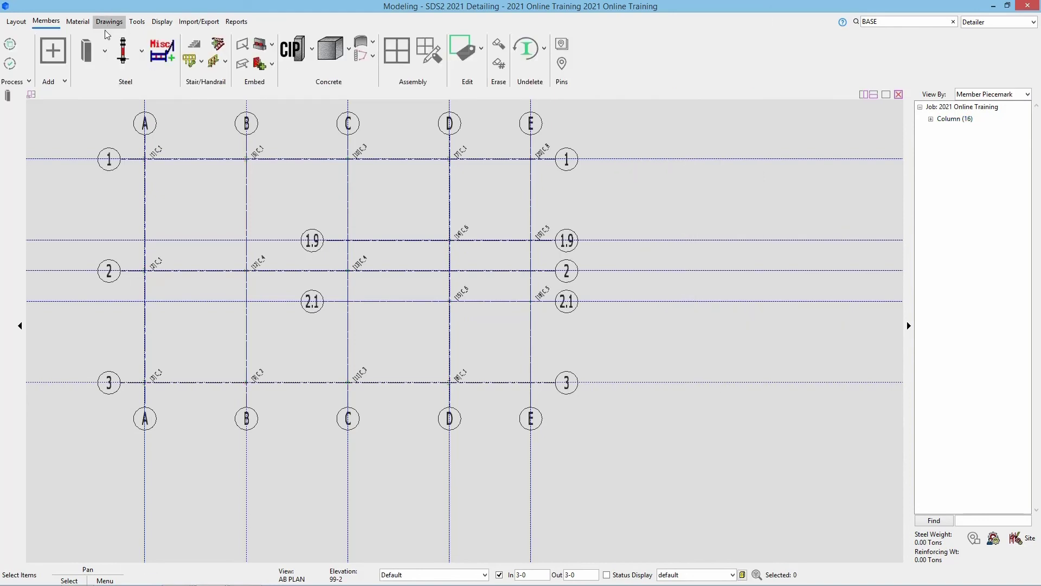
Step: Change the display style of all members to solid opaque
{"action": "left_click", "coordinate": [159, 23]}
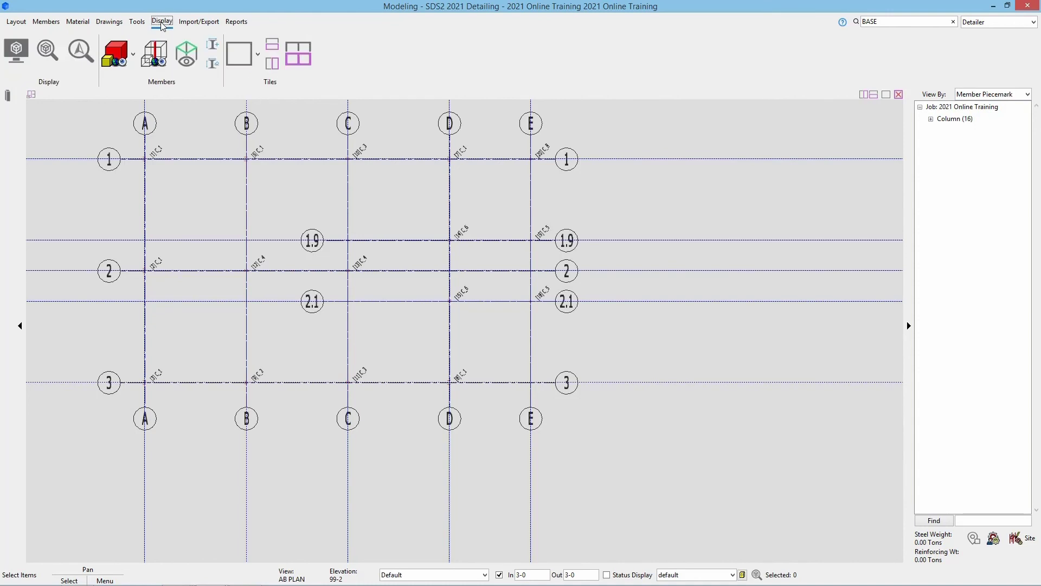
{"action": "left_click", "coordinate": [119, 62]}
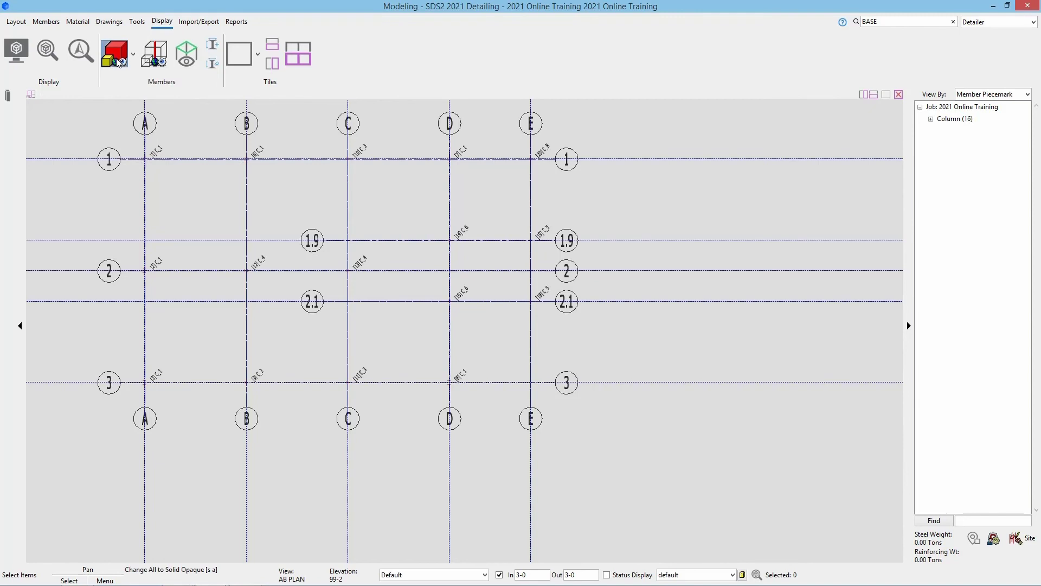
Step: Examine the base plates and column orientations in plan at grid intersections A-1, B-2 and E-1
{"action": "scroll", "coordinate": [147, 187], "scroll_direction": "up", "scroll_amount": 10}
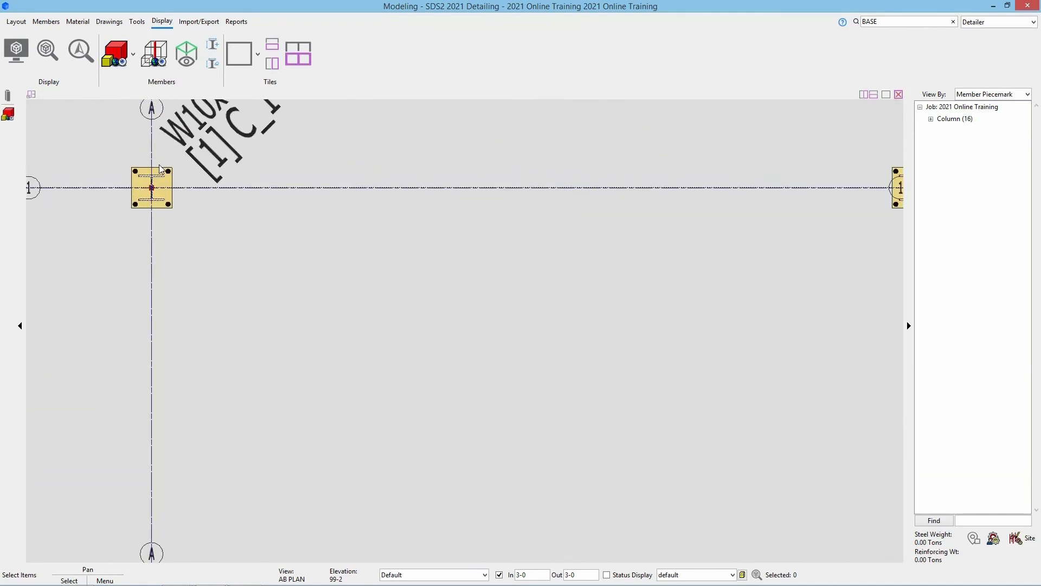
{"action": "scroll", "coordinate": [355, 230], "scroll_direction": "down", "scroll_amount": 6}
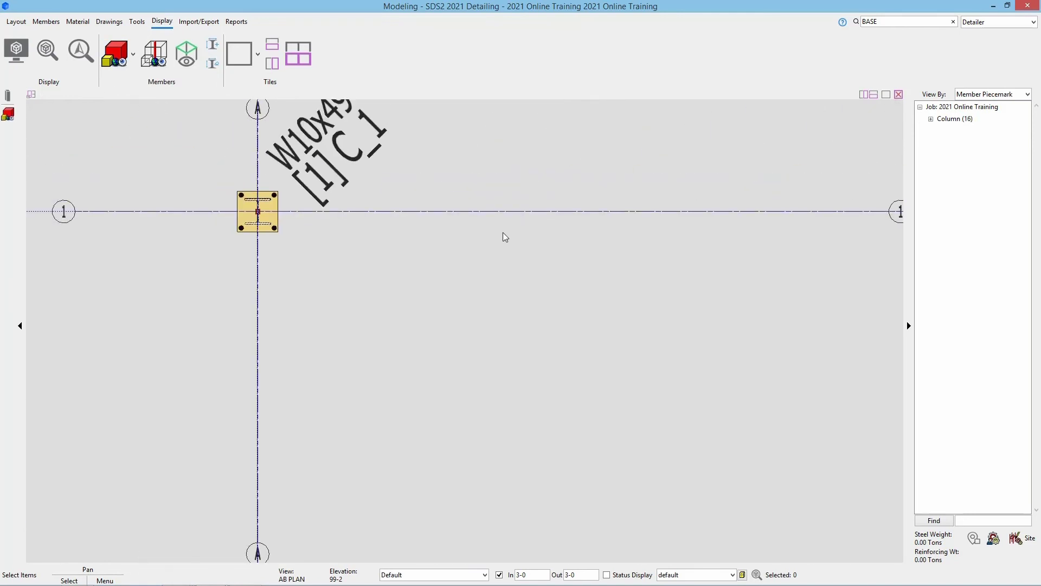
{"action": "middle_click_drag", "start_coordinate": [506, 242], "coordinate": [308, 225]}
{"action": "scroll", "coordinate": [222, 220], "scroll_direction": "down", "scroll_amount": 2}
{"action": "middle_click_drag", "start_coordinate": [263, 285], "coordinate": [274, 142]}
{"action": "scroll", "coordinate": [308, 324], "scroll_direction": "up", "scroll_amount": 8}
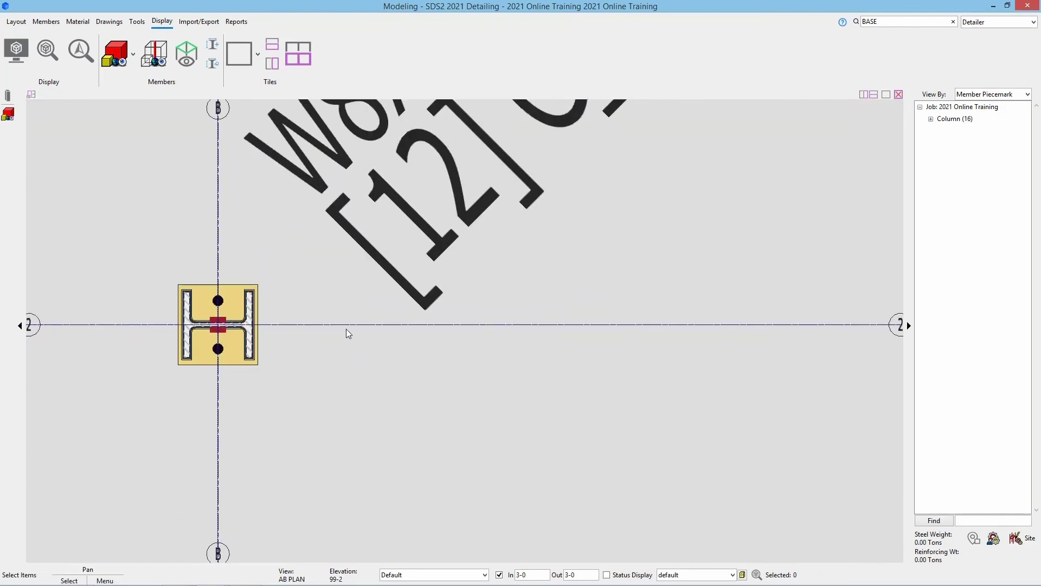
{"action": "scroll", "coordinate": [396, 337], "scroll_direction": "down", "scroll_amount": 5}
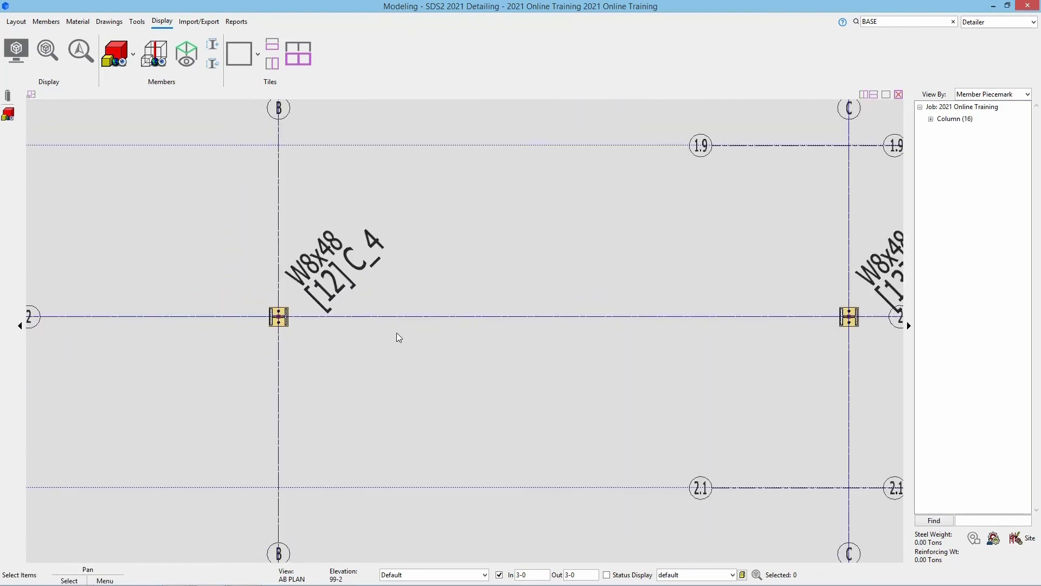
{"action": "middle_click_drag", "start_coordinate": [603, 315], "coordinate": [108, 391]}
{"action": "scroll", "coordinate": [548, 166], "scroll_direction": "up", "scroll_amount": 5}
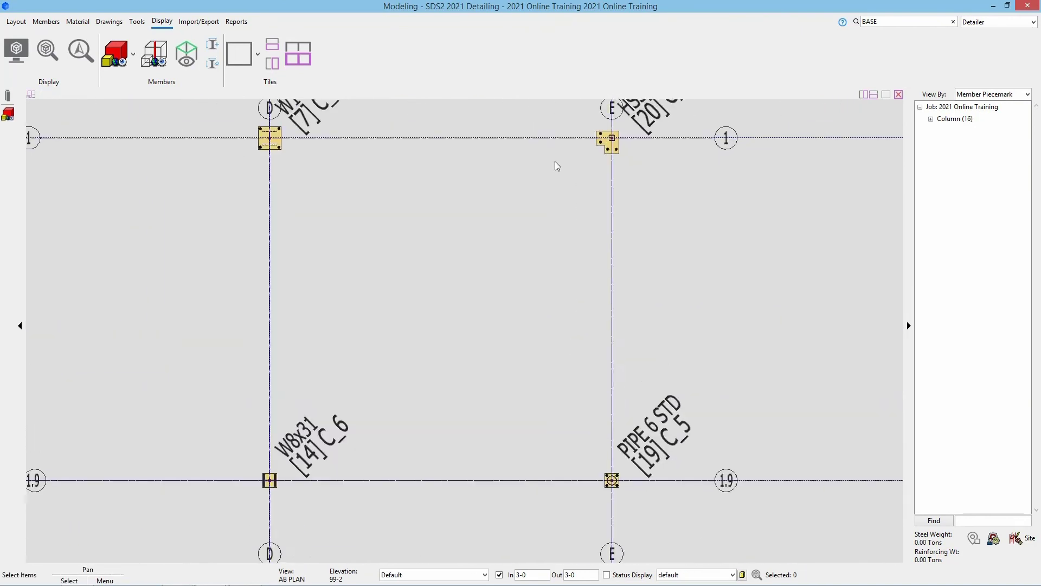
{"action": "middle_click_drag", "start_coordinate": [572, 177], "coordinate": [432, 253]}
{"action": "scroll", "coordinate": [438, 248], "scroll_direction": "up", "scroll_amount": 2}
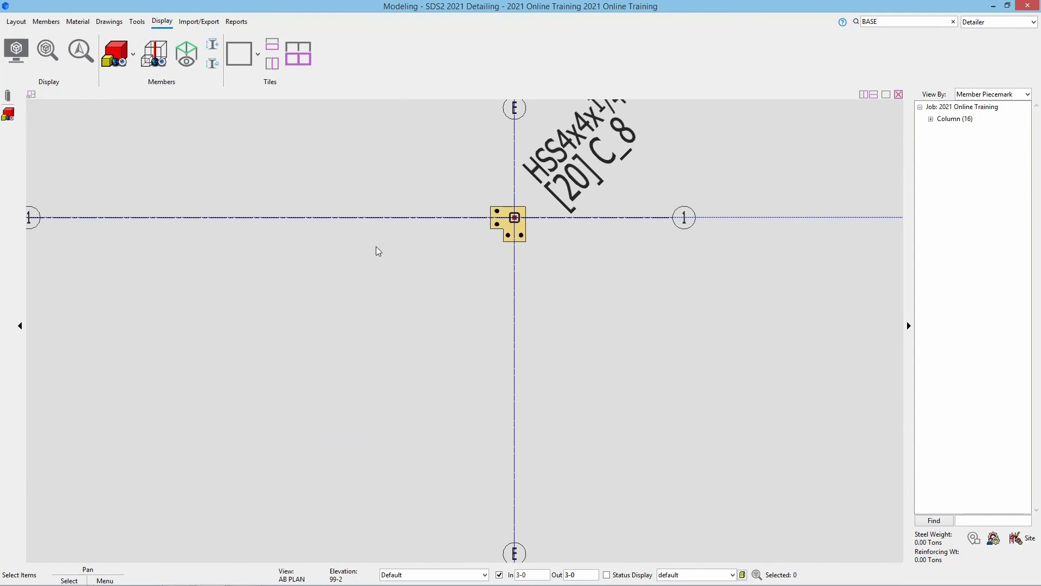
{"action": "scroll", "coordinate": [498, 213], "scroll_direction": "up", "scroll_amount": 4}
{"action": "scroll", "coordinate": [483, 196], "scroll_direction": "up", "scroll_amount": 3}
{"action": "scroll", "coordinate": [421, 251], "scroll_direction": "down", "scroll_amount": 4}
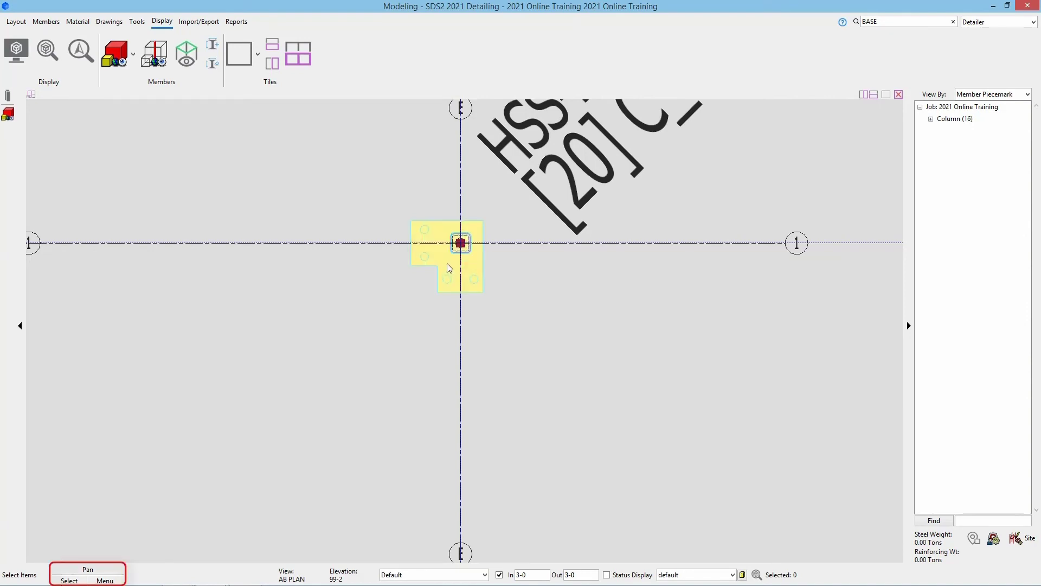
Step: Rotate the plan into a 3D view of the columns and turn off the In/Out view depth limits
{"action": "key", "text": "shift"}
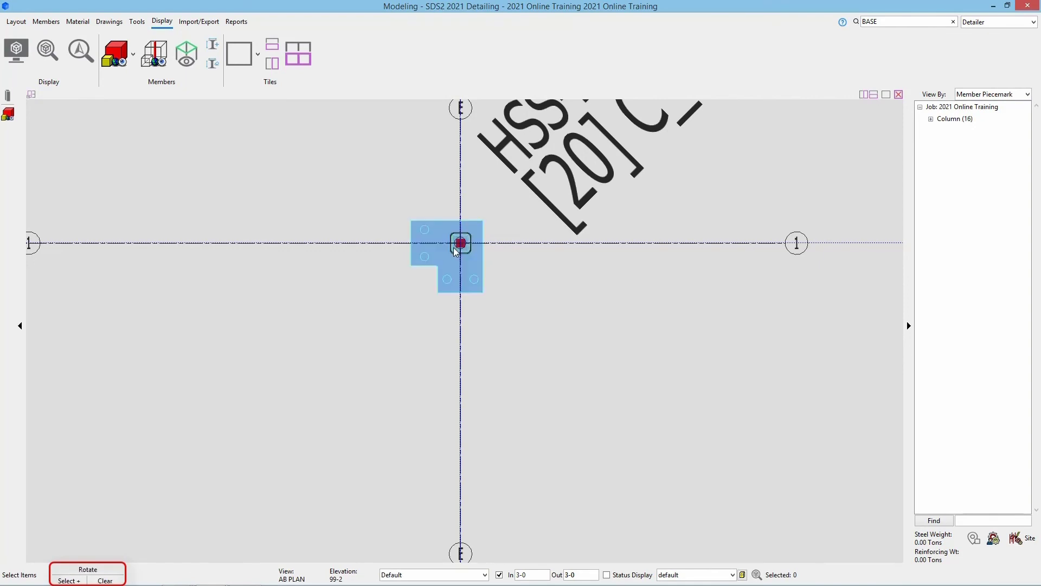
{"action": "middle_click_drag", "start_coordinate": [453, 249], "coordinate": [590, 133], "text": "shift"}
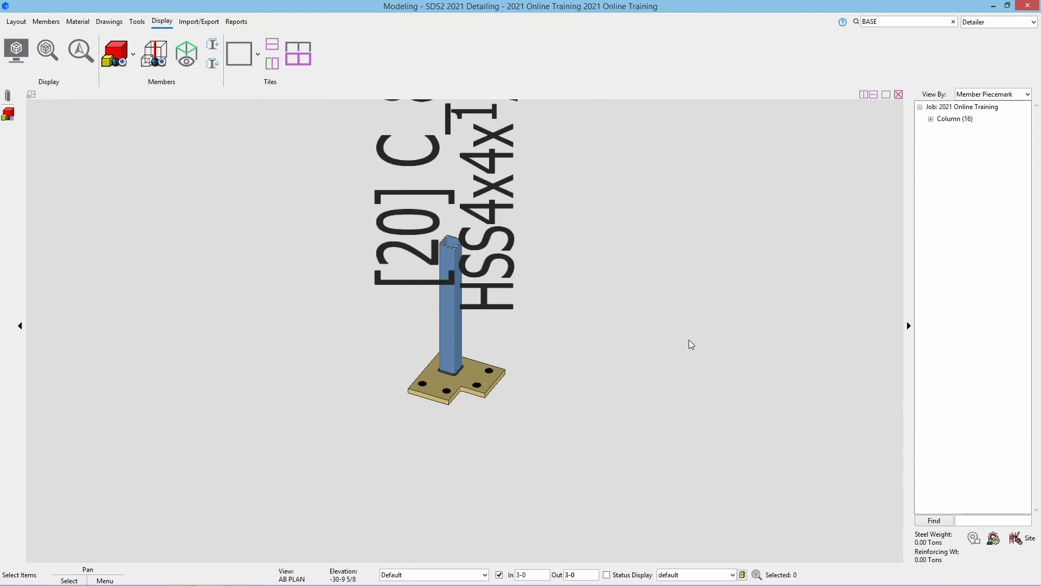
{"action": "scroll", "coordinate": [689, 340], "scroll_direction": "down", "scroll_amount": 5}
{"action": "middle_click_drag", "start_coordinate": [607, 300], "coordinate": [257, 88]}
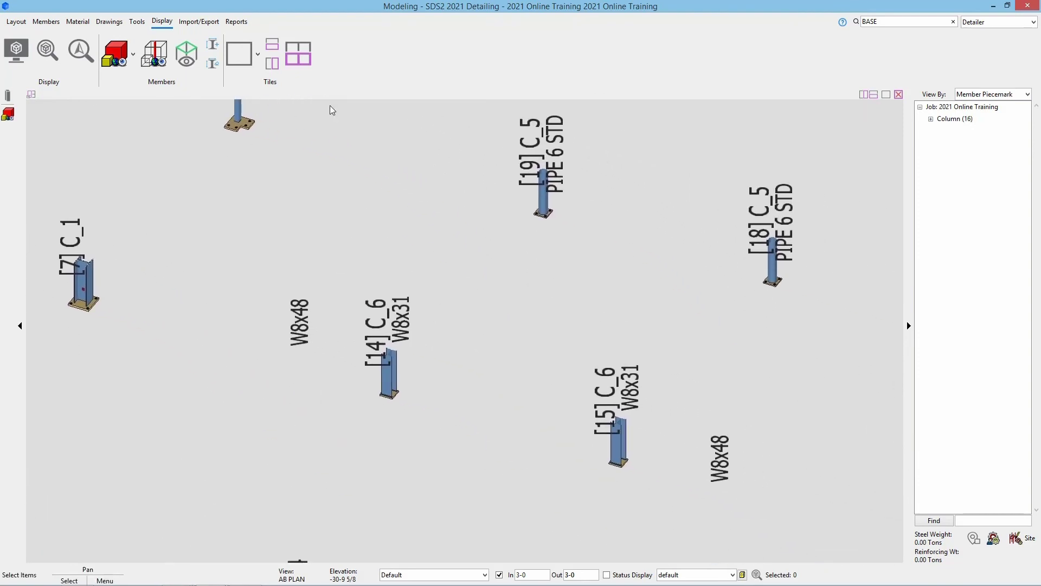
{"action": "middle_click_drag", "start_coordinate": [312, 201], "coordinate": [337, 374]}
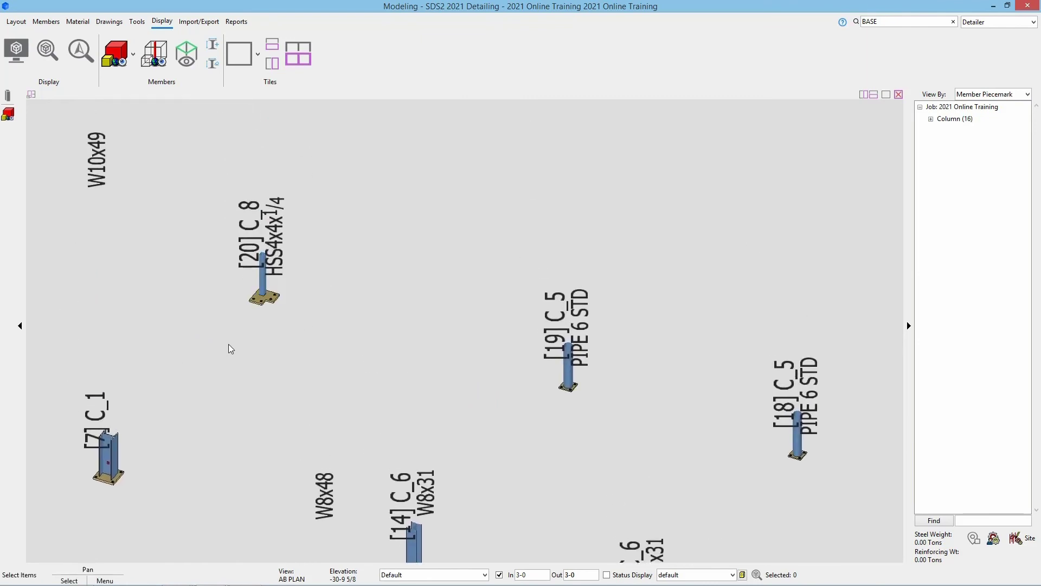
{"action": "left_click", "coordinate": [501, 575]}
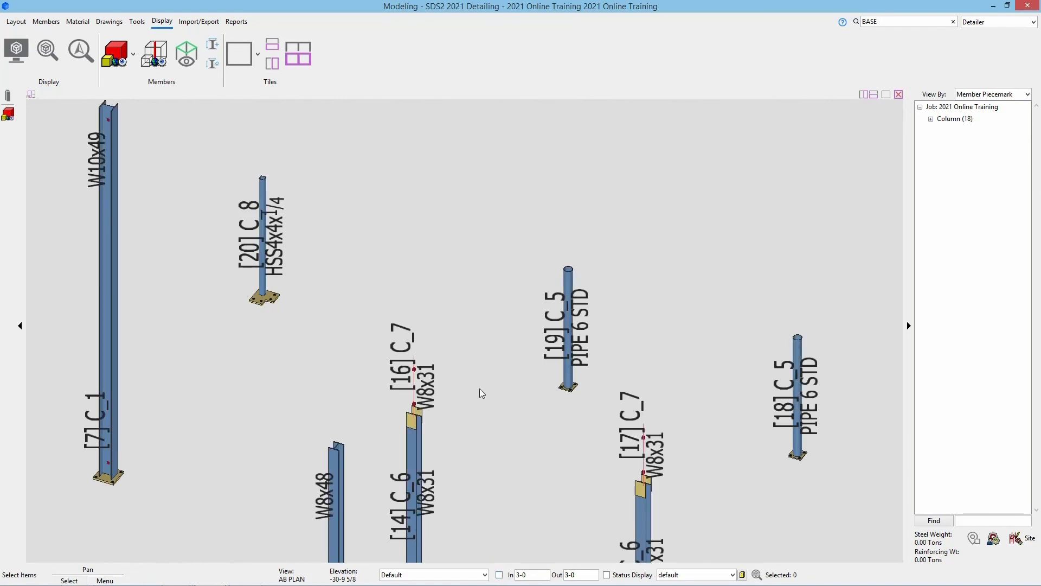
{"action": "scroll", "coordinate": [482, 362], "scroll_direction": "down", "scroll_amount": 1}
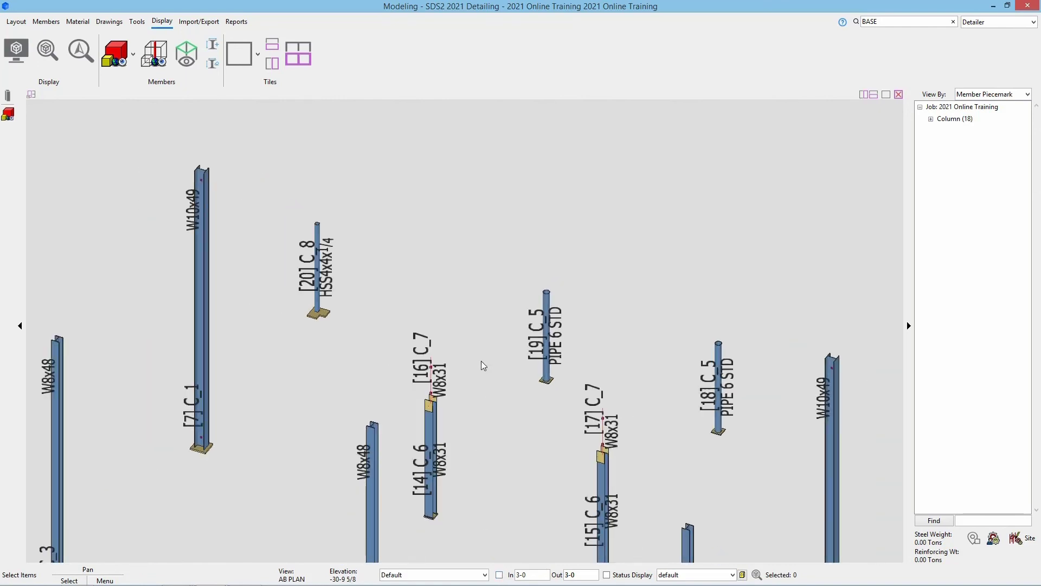